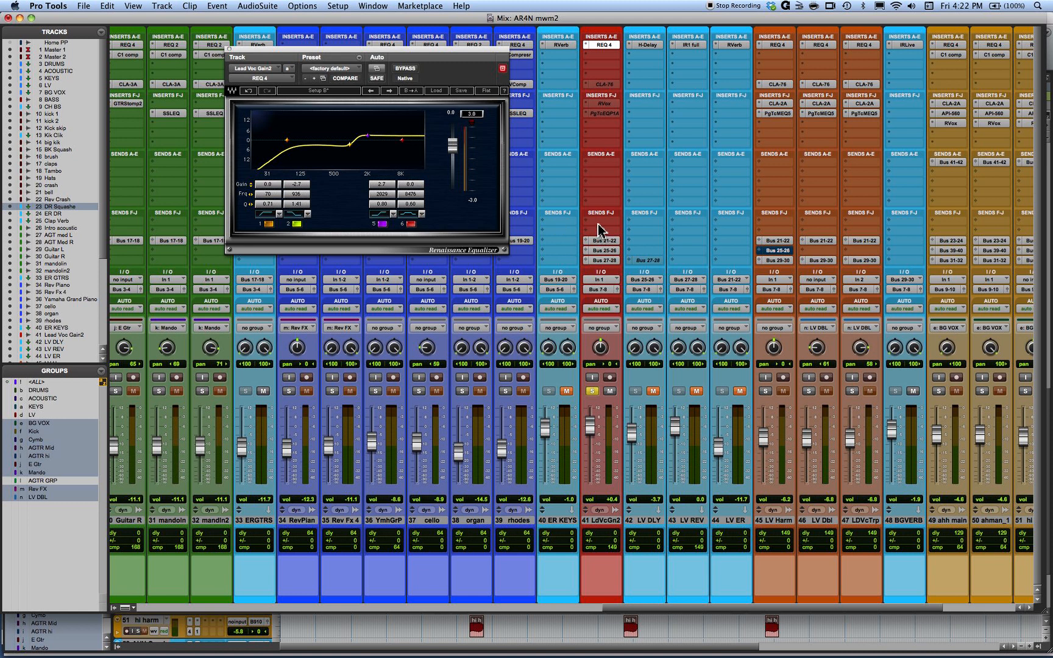
- Create one new mono Aux Input track beside the Lead Voc Gain2 track
{"action": "left_click", "coordinate": [594, 521]}
{"action": "key", "text": "super+shift+n"}
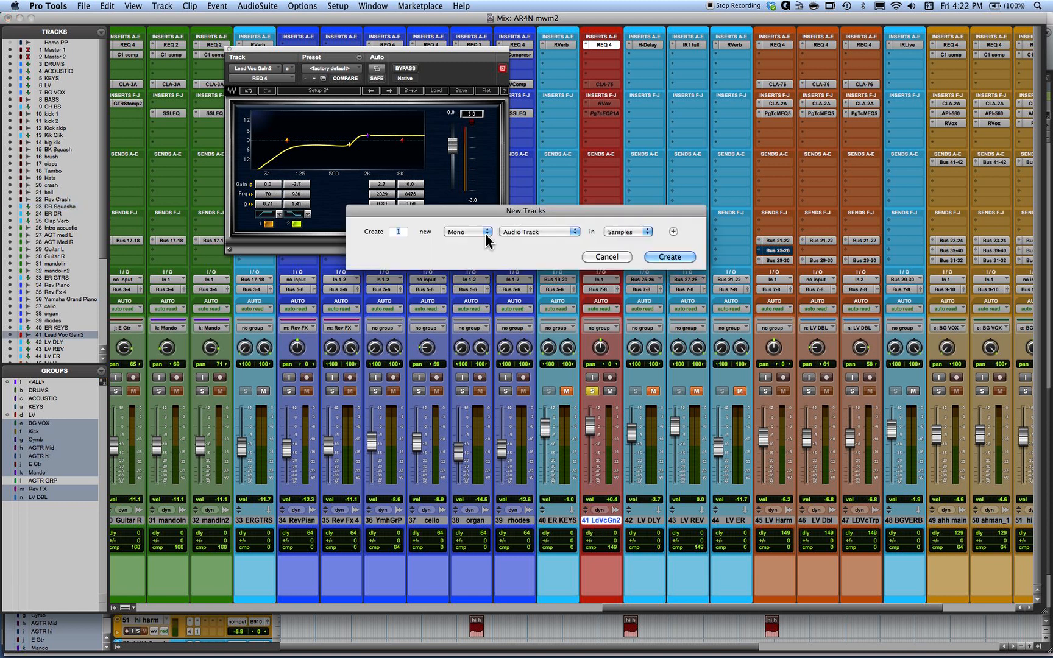
{"action": "left_click", "coordinate": [551, 235]}
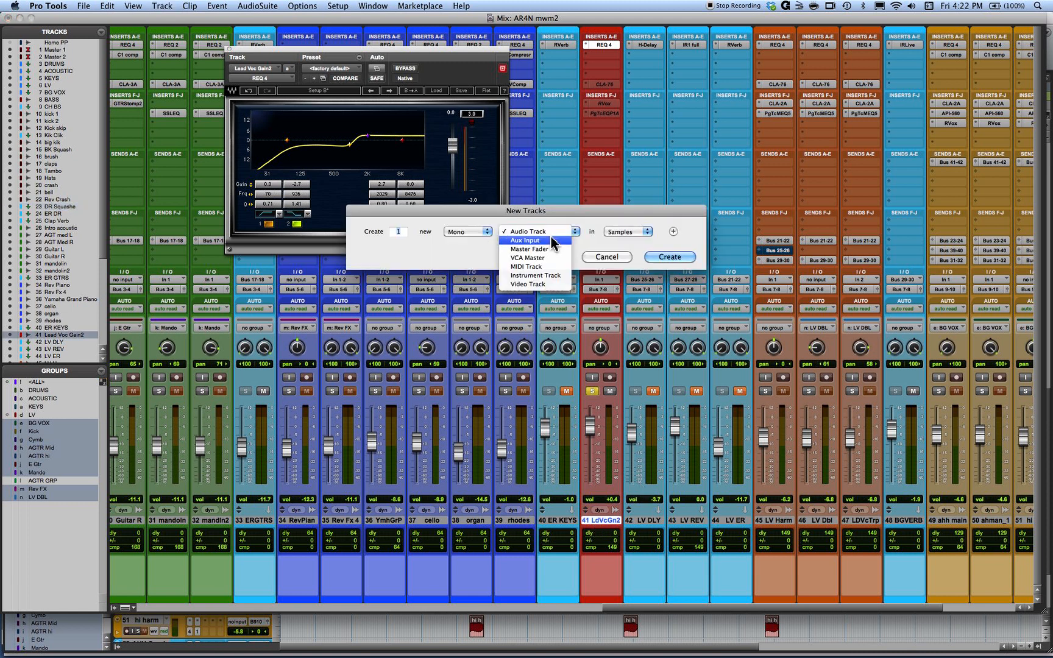
{"action": "left_click", "coordinate": [555, 244]}
{"action": "left_click", "coordinate": [682, 257]}
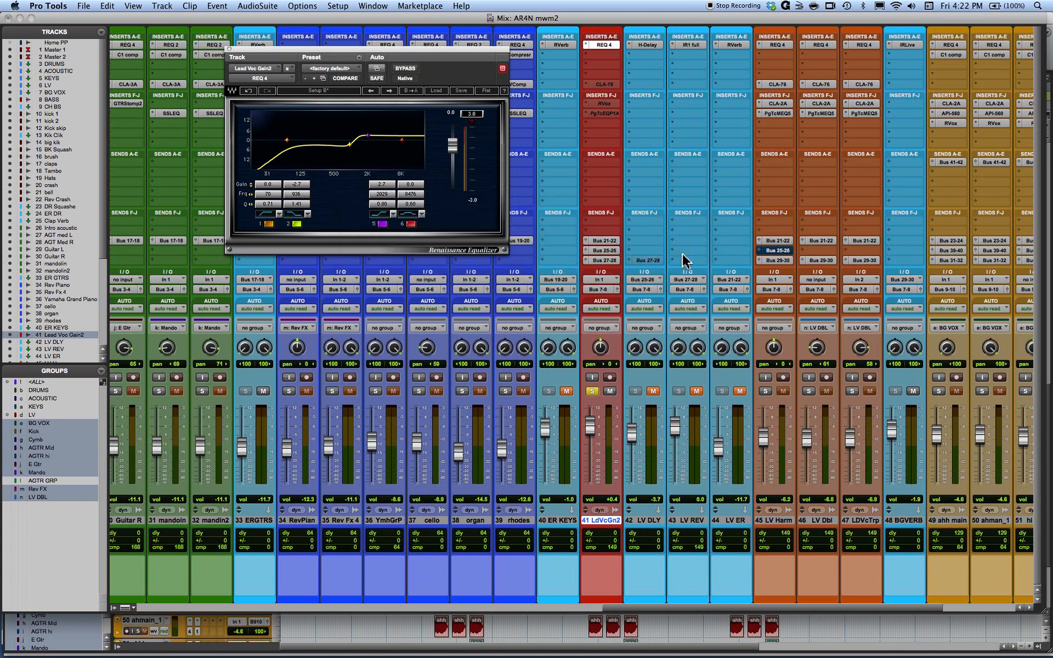
- Set the new aux track's input to Bus 45 (Mono)
{"action": "left_click", "coordinate": [644, 280]}
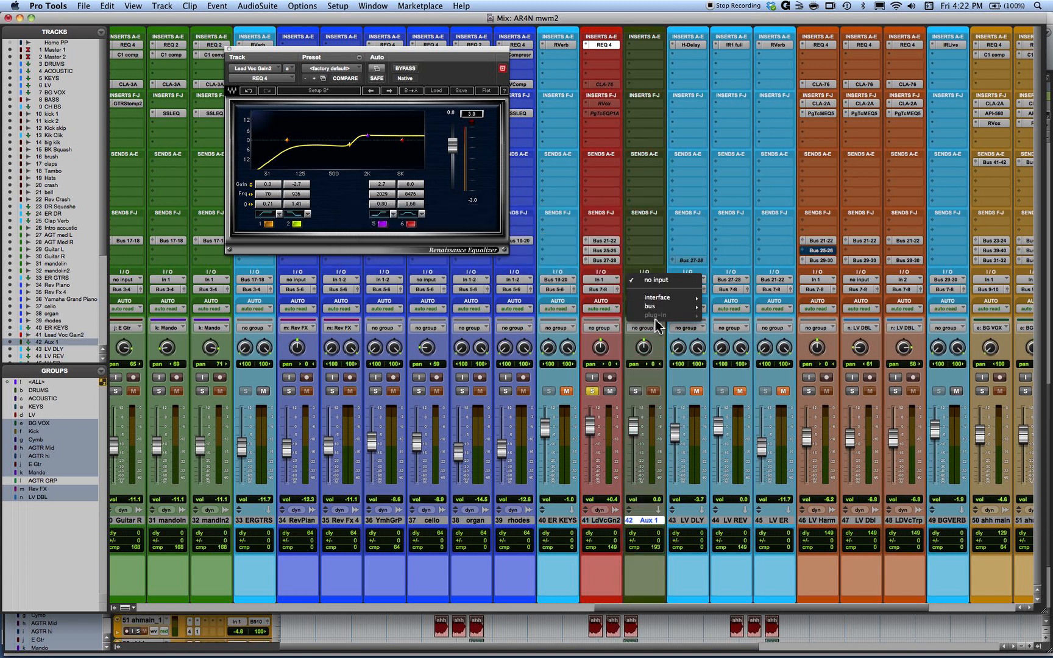
{"action": "mouse_move", "coordinate": [658, 306]}
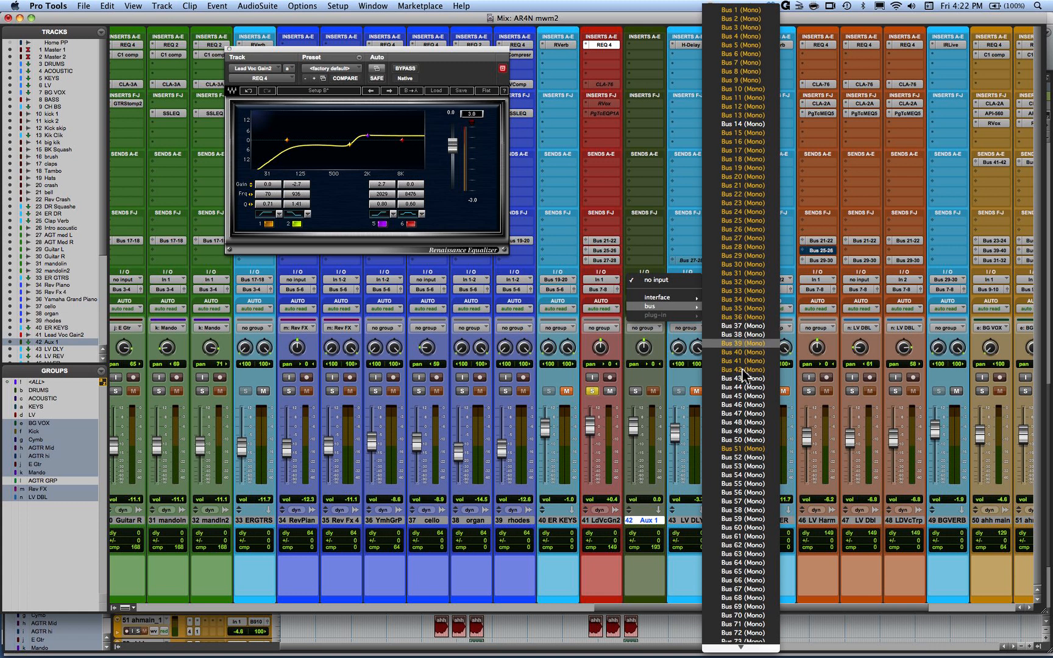
{"action": "left_click", "coordinate": [744, 396]}
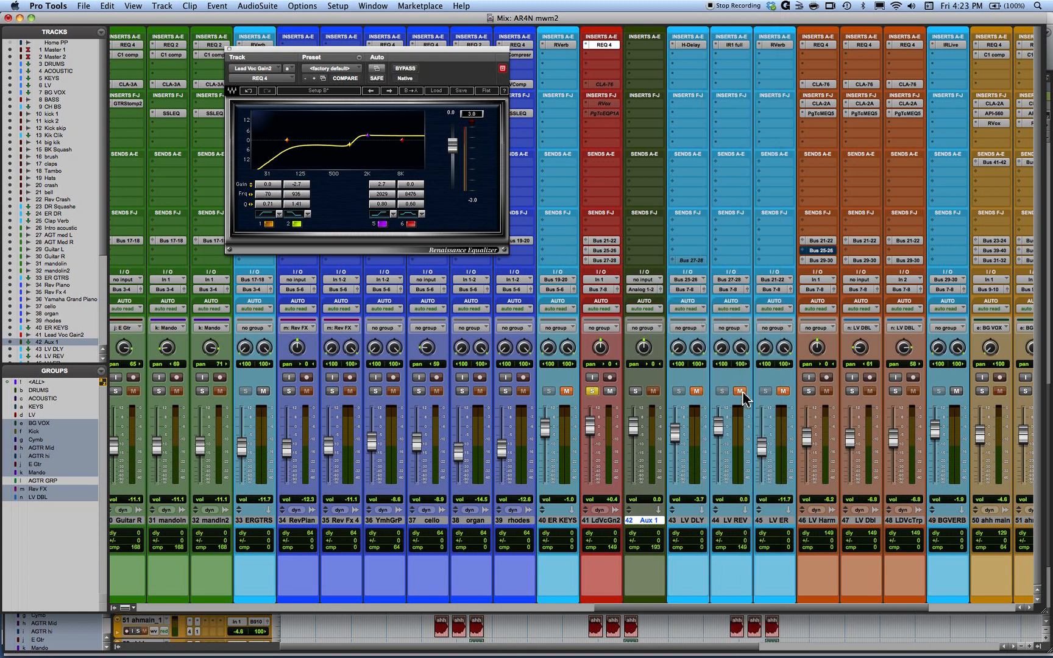
- Add a pre-fader send to Bus 45 (Mono) on the Lead Voc Gain2 track
{"action": "left_click", "coordinate": [586, 222]}
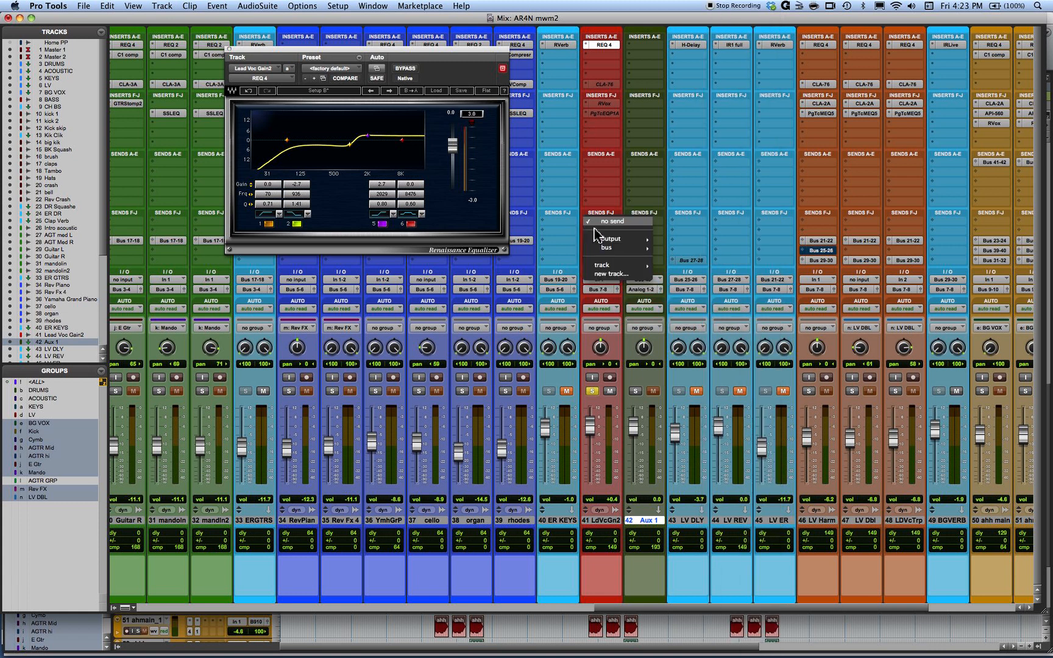
{"action": "mouse_move", "coordinate": [604, 252]}
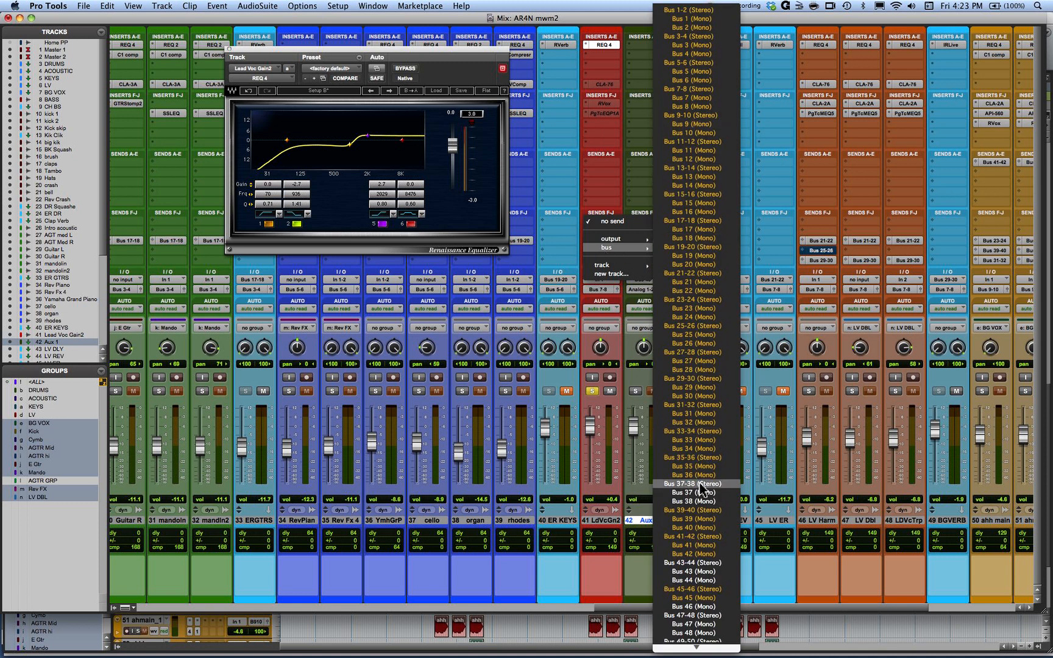
{"action": "left_click", "coordinate": [695, 598]}
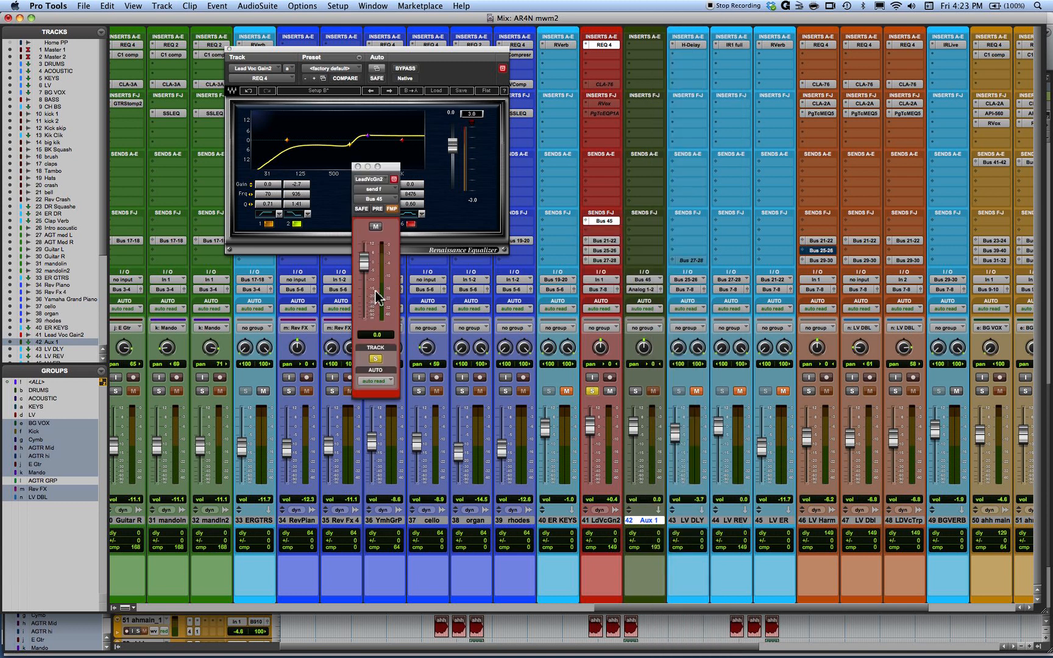
{"action": "left_click", "coordinate": [377, 209]}
- Rename the new aux track as VOC PRES
{"action": "double_click", "coordinate": [646, 522]}
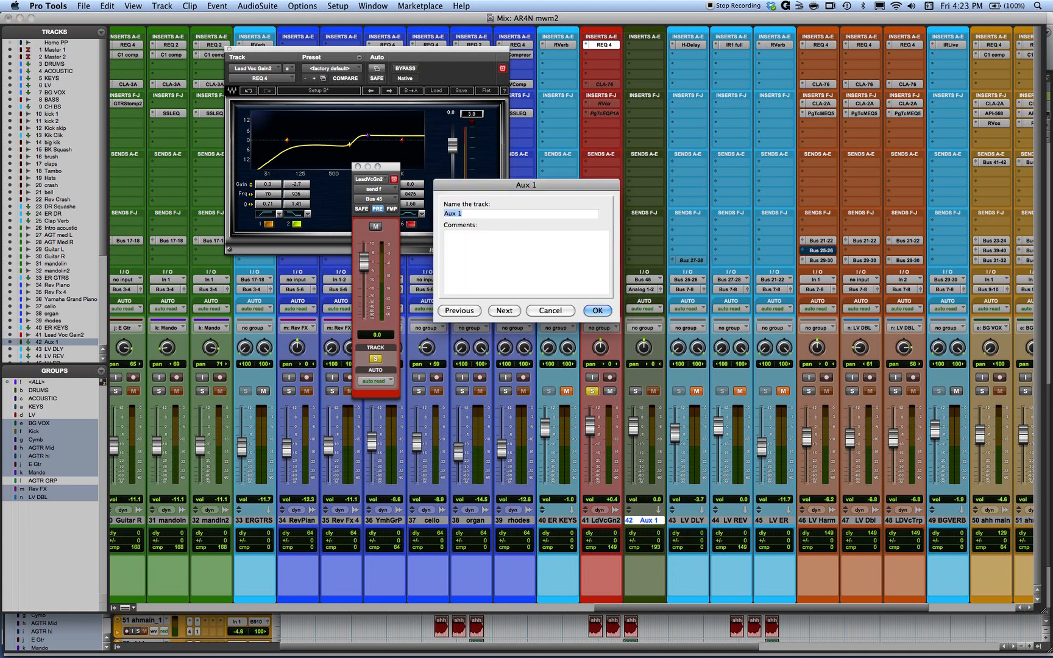
{"action": "type", "text": "VOC PRES"}
{"action": "key", "text": "Return"}
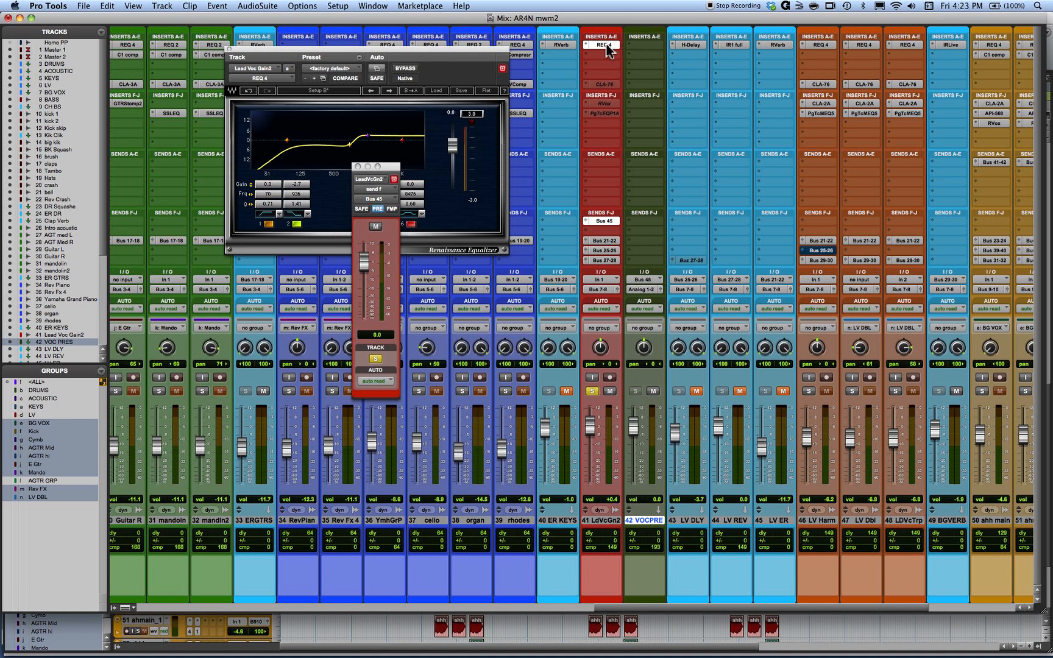
- Copy the lead vocal's REQ 4 insert to the VOC PRES track and switch off band 5 in the lead vocal's EQ
{"action": "left_click_drag", "start_coordinate": [613, 49], "coordinate": [651, 61]}
{"action": "left_click", "coordinate": [358, 167]}
{"action": "left_click", "coordinate": [381, 223]}
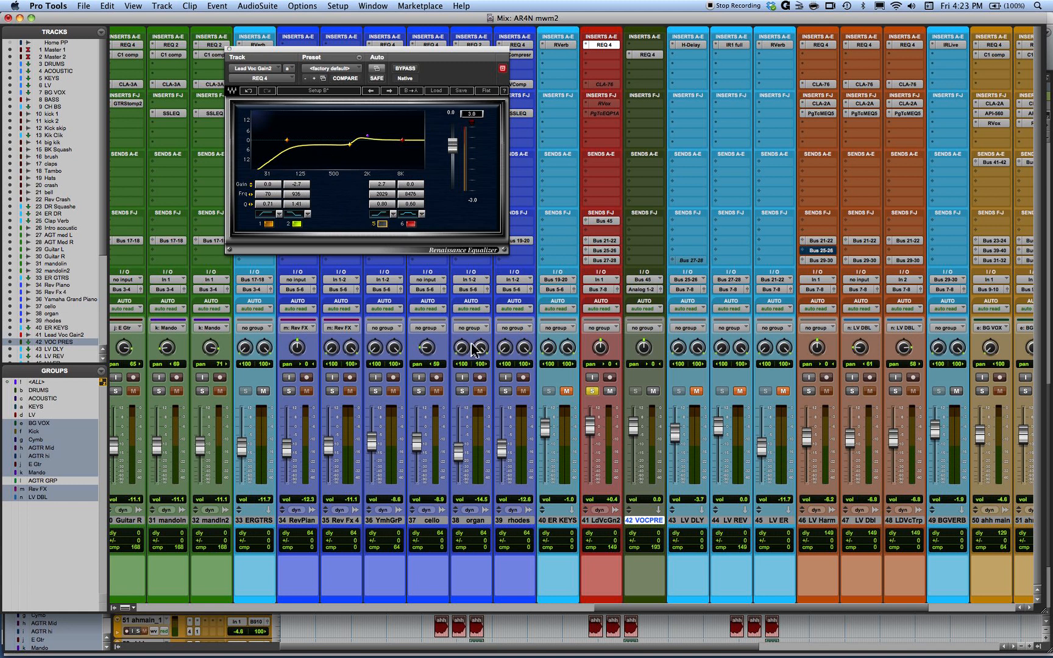
- Play the song and compare the lead vocal with its EQ band 5 switched on and off
{"action": "key", "text": "space"}
{"action": "left_click", "coordinate": [382, 224]}
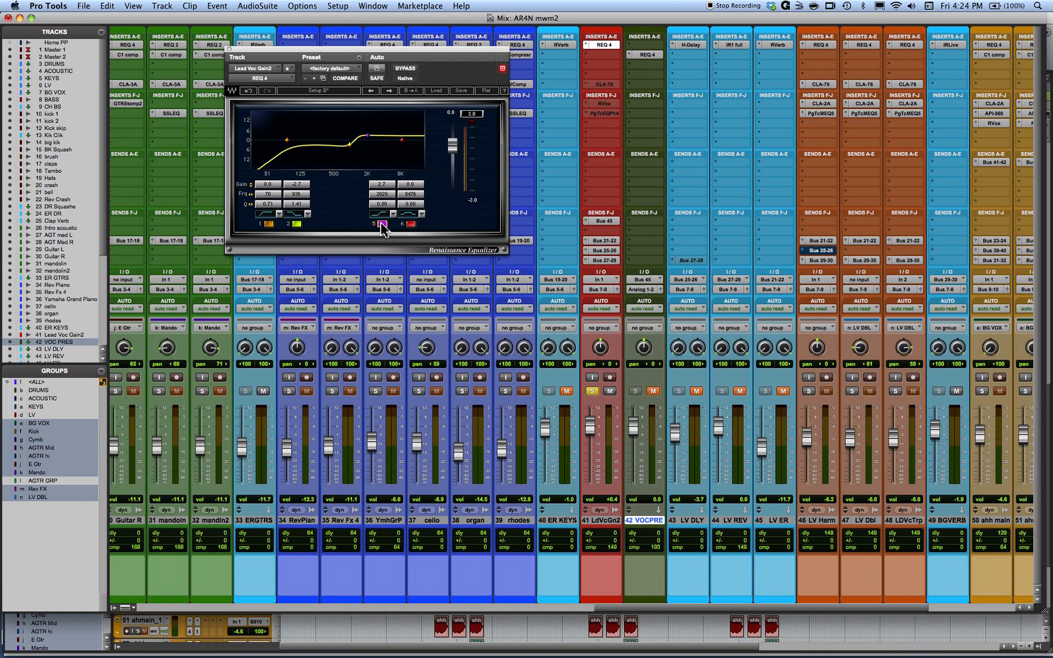
{"action": "left_click", "coordinate": [382, 224]}
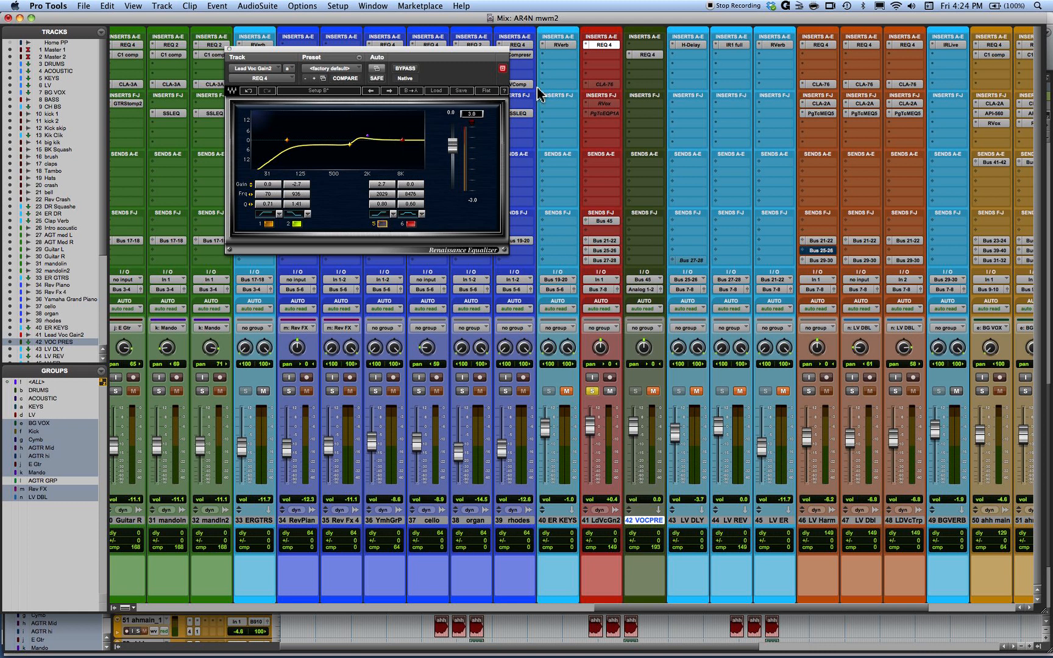
- Set band 1 of the VOC PRES REQ 4 to a frequency of 1275 and a Q of 1.41, and unmute the track
{"action": "left_click", "coordinate": [647, 55]}
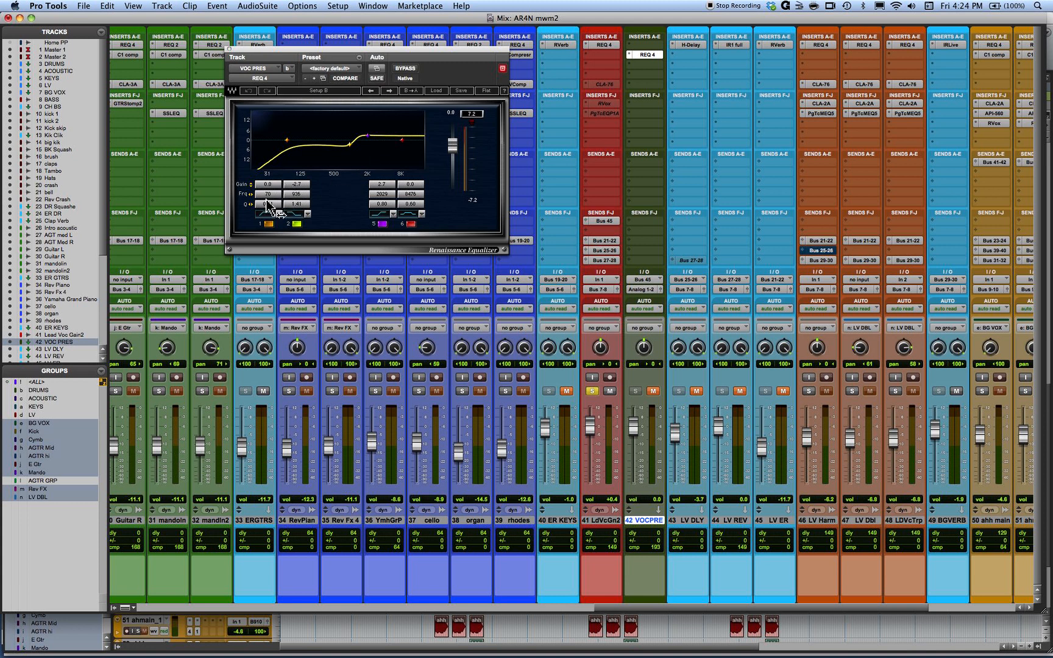
{"action": "mouse_move", "coordinate": [267, 204]}
{"action": "left_mouse_down"}
{"action": "mouse_move", "coordinate": [288, 211]}
{"action": "mouse_move", "coordinate": [298, 193]}
{"action": "mouse_move", "coordinate": [332, 204]}
{"action": "mouse_move", "coordinate": [265, 198]}
{"action": "left_mouse_up"}
{"action": "key", "text": "space"}
{"action": "left_click", "coordinate": [651, 391]}
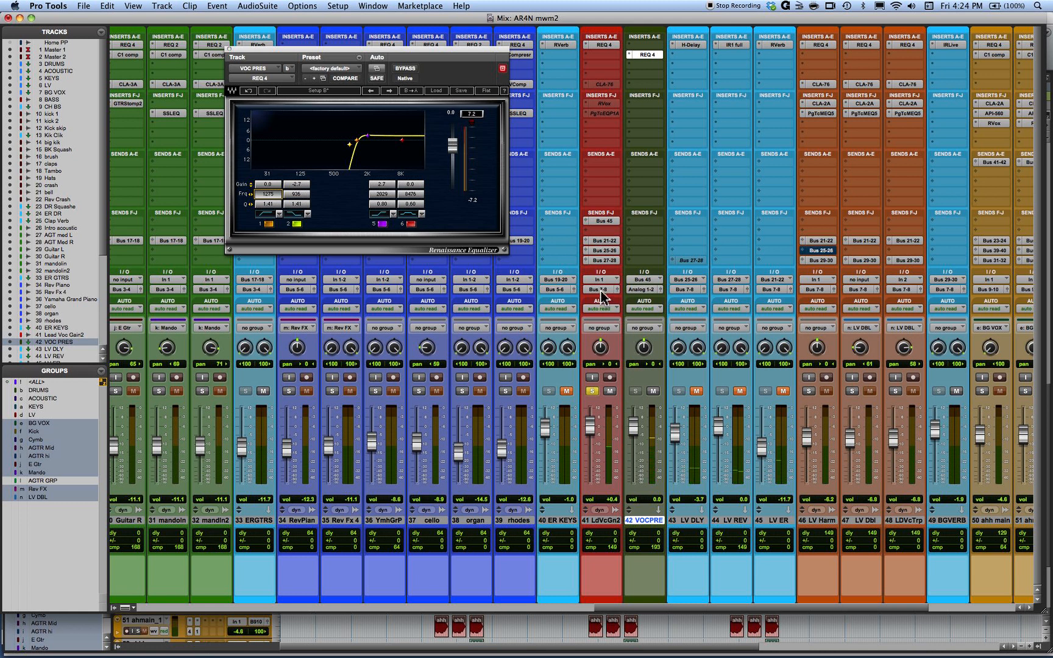
- Add a second output assignment to the VOC PRES track alongside Analog 1-2
{"action": "left_click", "coordinate": [632, 290]}
{"action": "mouse_move", "coordinate": [632, 292]}
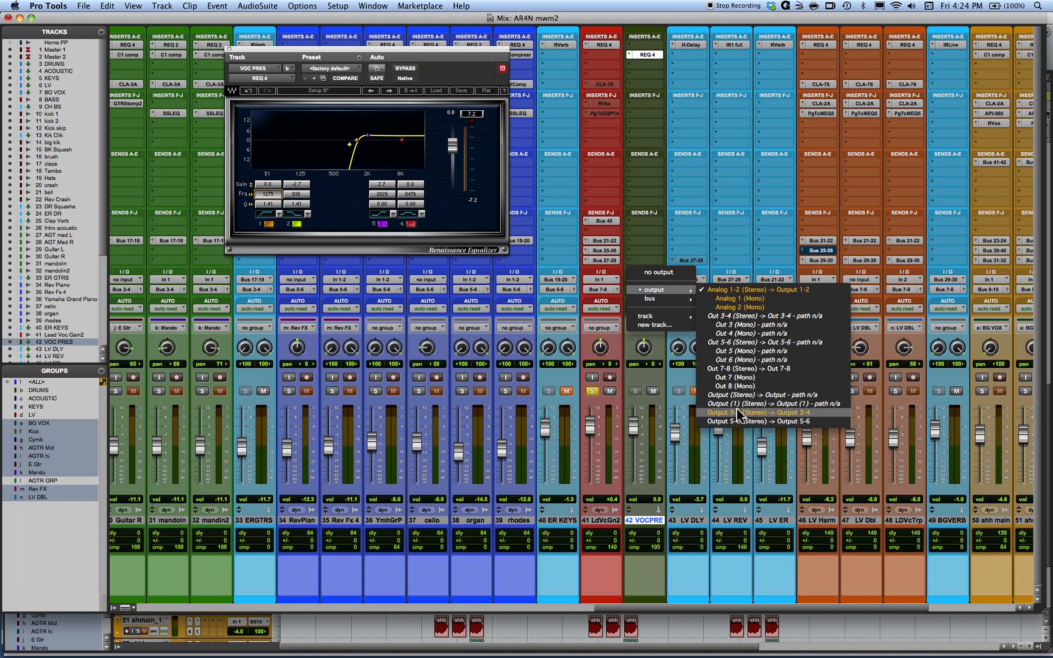
{"action": "left_click", "coordinate": [687, 364]}
{"action": "key", "text": "space"}
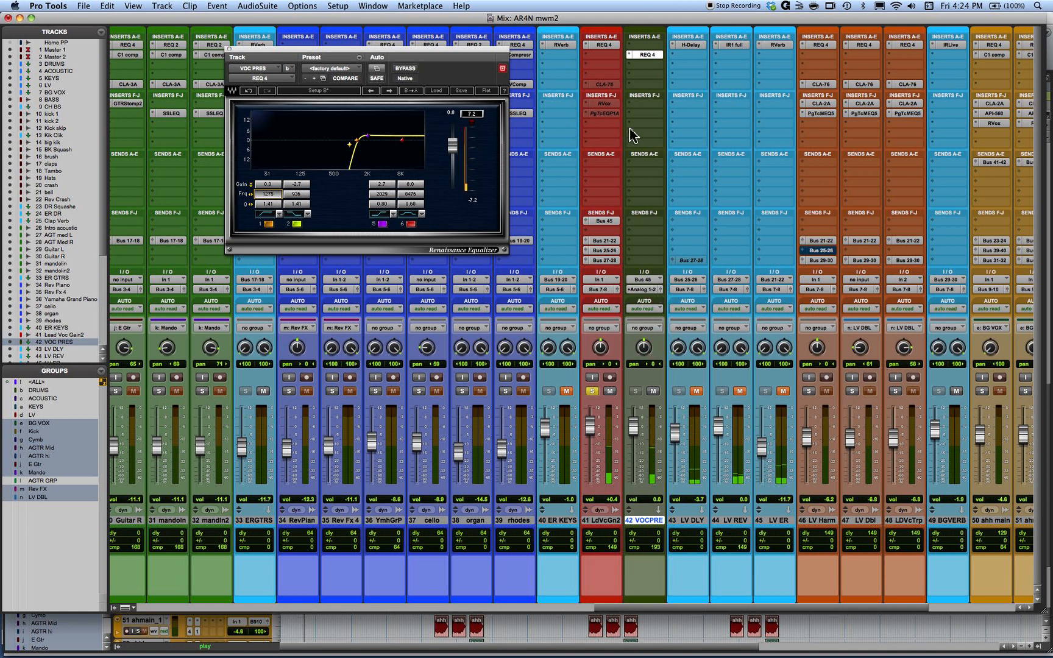
- Insert the C1 comp (mono) dynamics plug-in above the REQ 4 on the VOC PRES track
{"action": "left_click", "coordinate": [634, 51]}
{"action": "mouse_move", "coordinate": [658, 63]}
{"action": "mouse_move", "coordinate": [741, 102]}
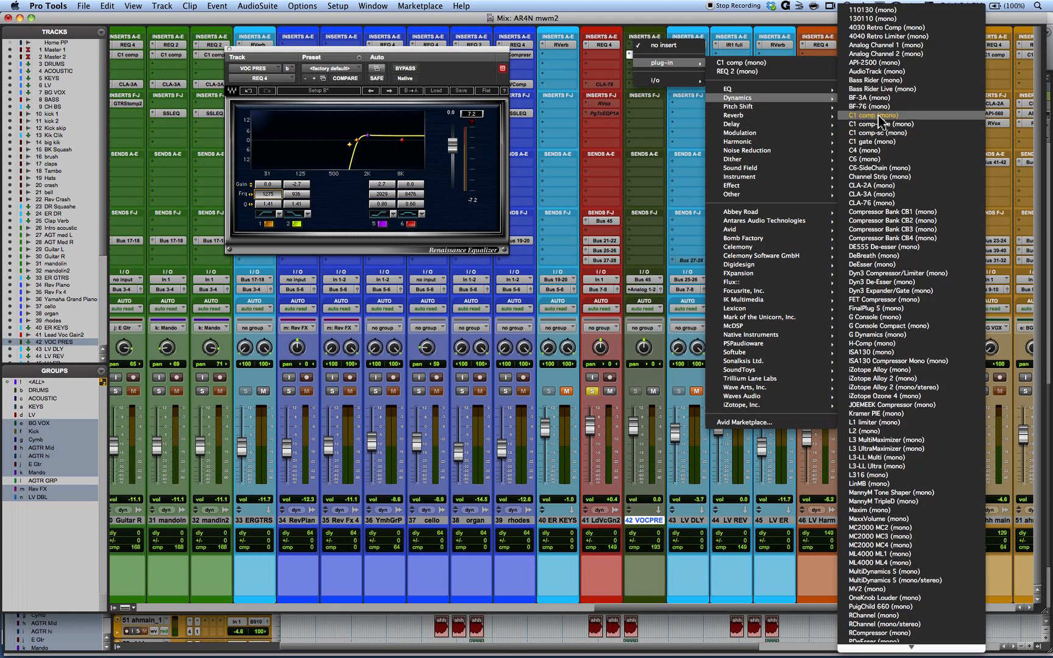
{"action": "left_click", "coordinate": [879, 116]}
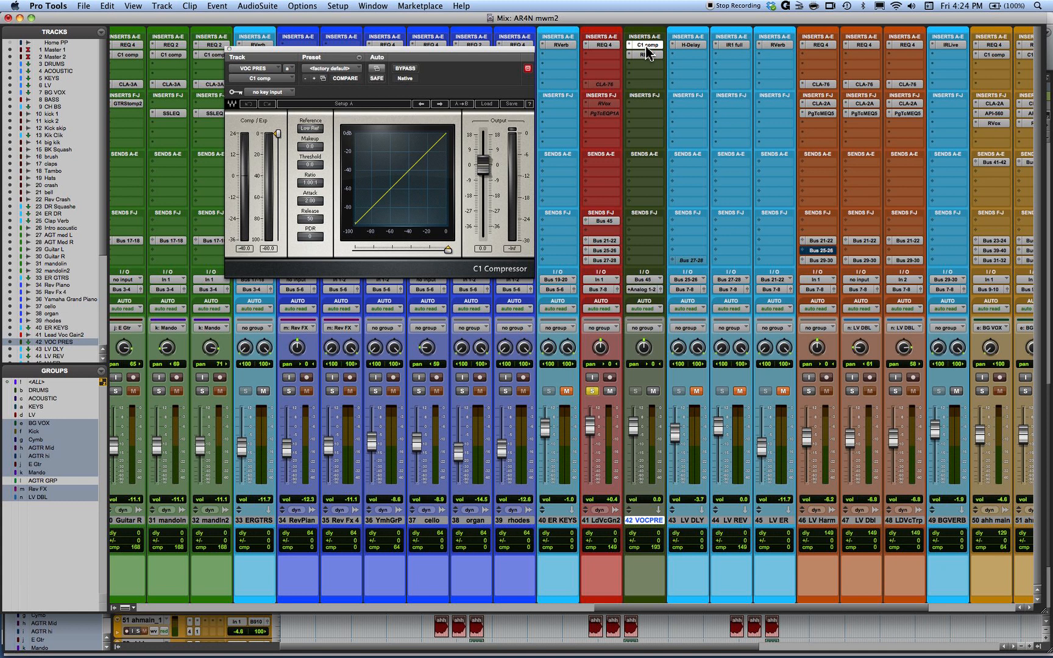
- Open the lead vocal and VOC PRES equalizers and arrange them with the C1 Compressor so all three plug-in windows show without overlapping
{"action": "left_click_drag", "start_coordinate": [409, 52], "coordinate": [728, 114]}
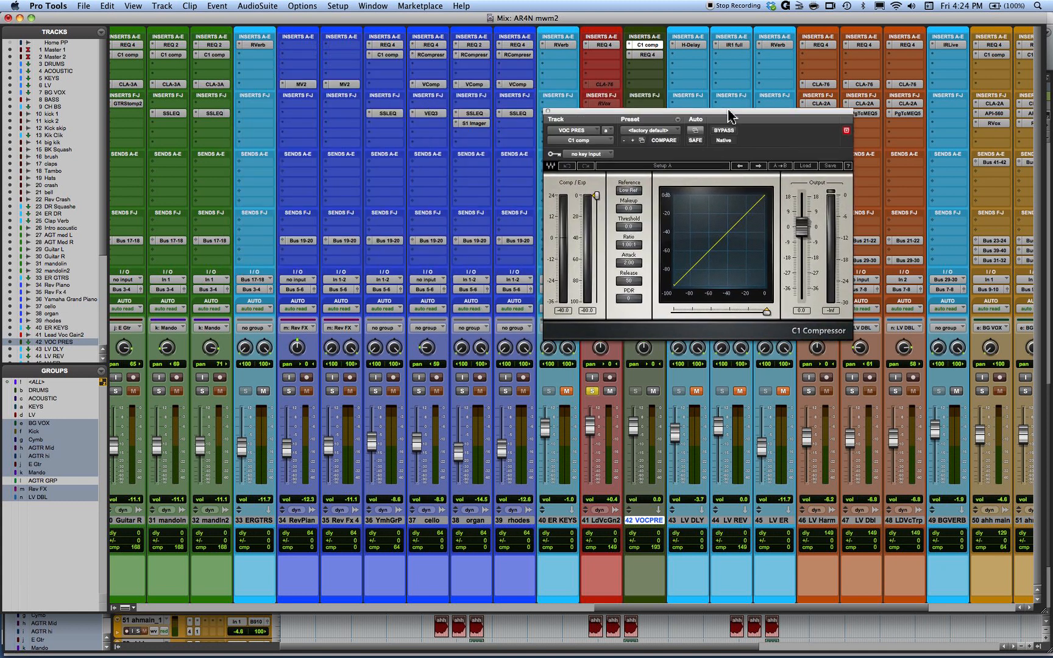
{"action": "left_click", "coordinate": [602, 45]}
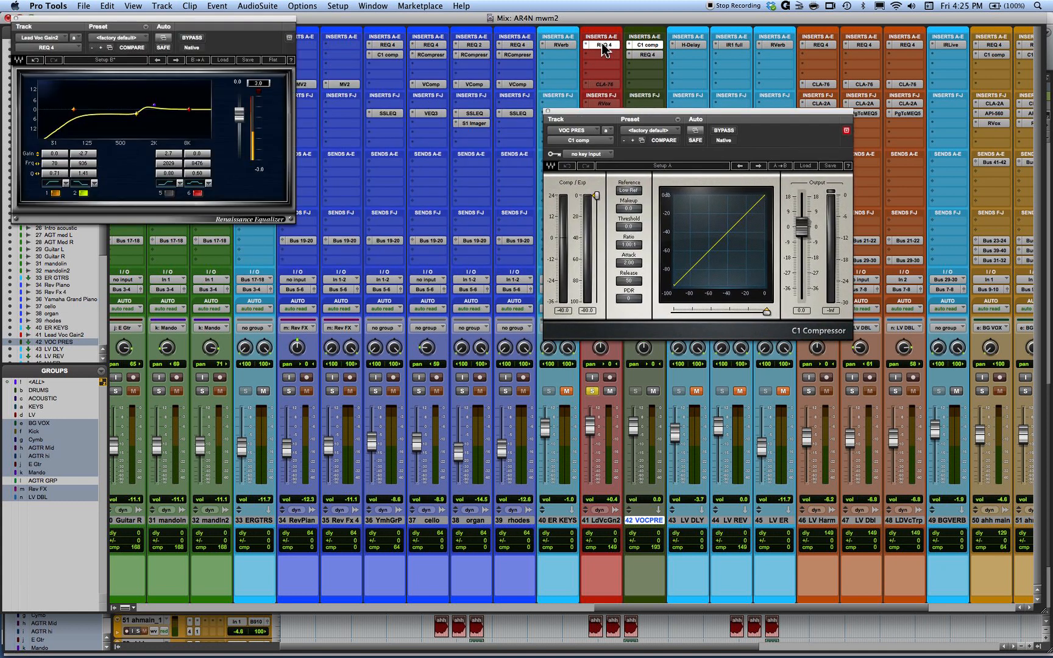
{"action": "left_click", "coordinate": [650, 54]}
{"action": "left_click_drag", "start_coordinate": [281, 51], "coordinate": [829, 363]}
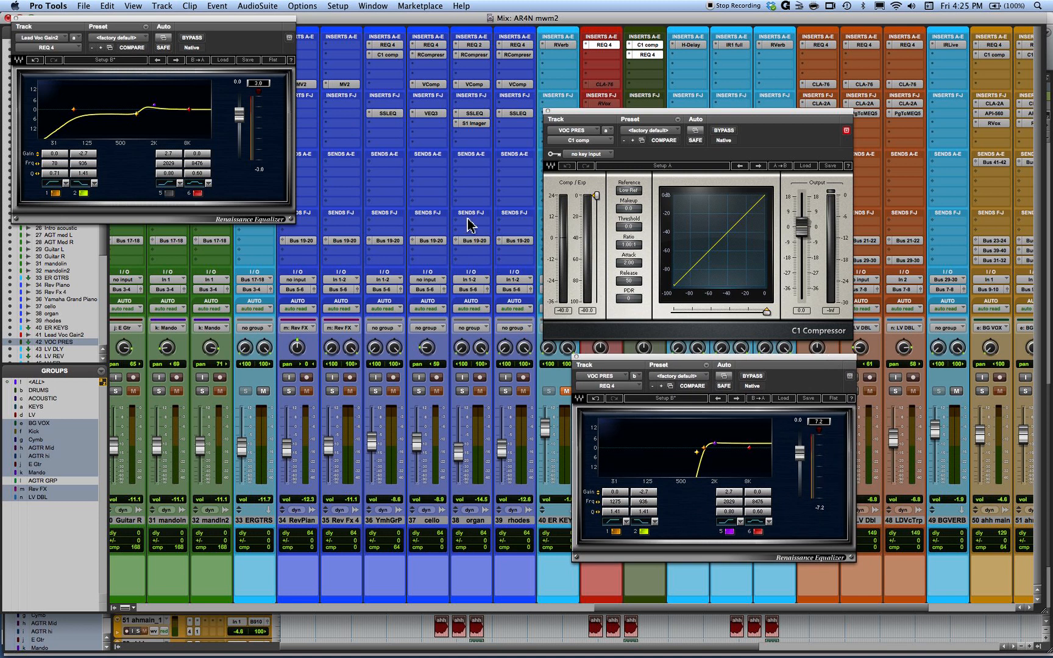
{"action": "left_click_drag", "start_coordinate": [232, 21], "coordinate": [311, 53]}
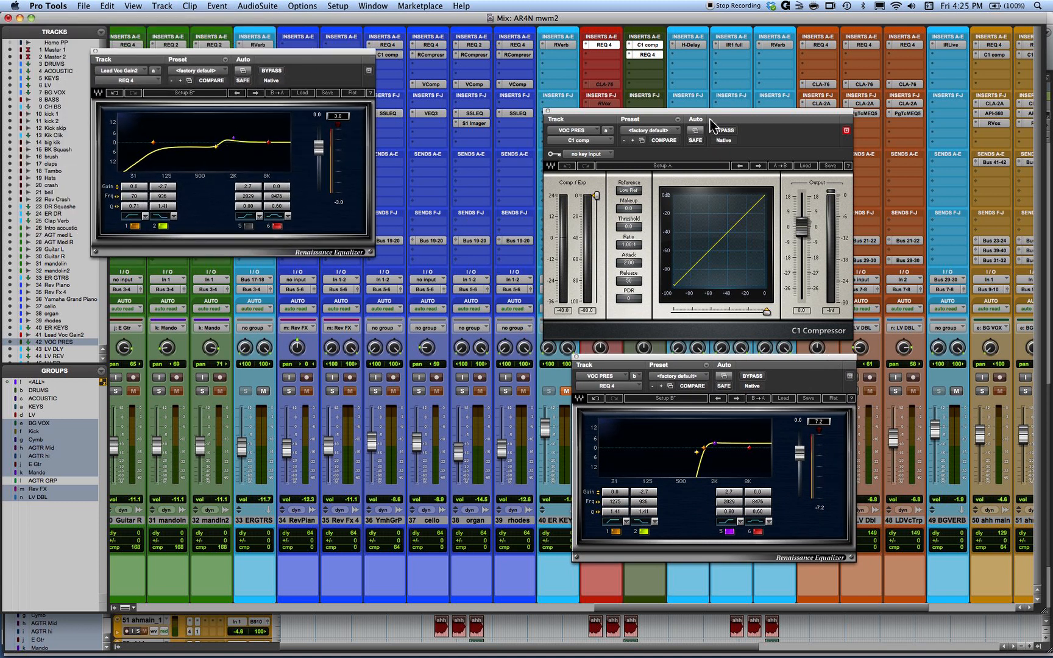
{"action": "left_click_drag", "start_coordinate": [709, 112], "coordinate": [753, 52]}
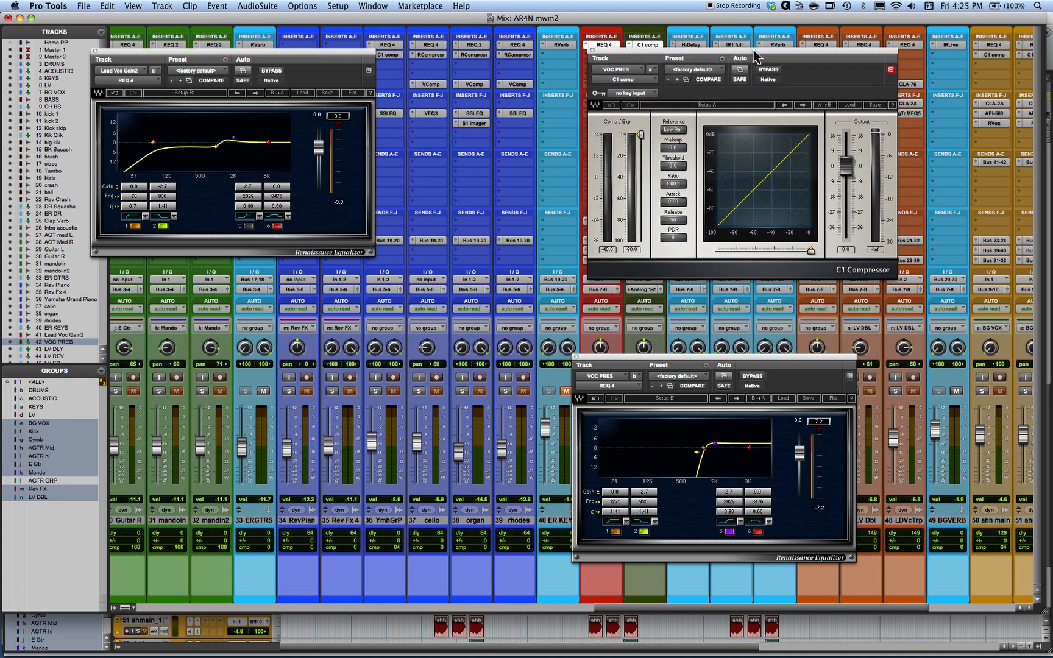
- Set the C1 Compressor's threshold to -27.7 and bypass the VOC PRES REQ 4, moving its window clear of the VOC PRES fader
{"action": "mouse_move", "coordinate": [640, 134]}
{"action": "left_mouse_down"}
{"action": "mouse_move", "coordinate": [644, 183]}
{"action": "mouse_move", "coordinate": [645, 174]}
{"action": "left_mouse_up"}
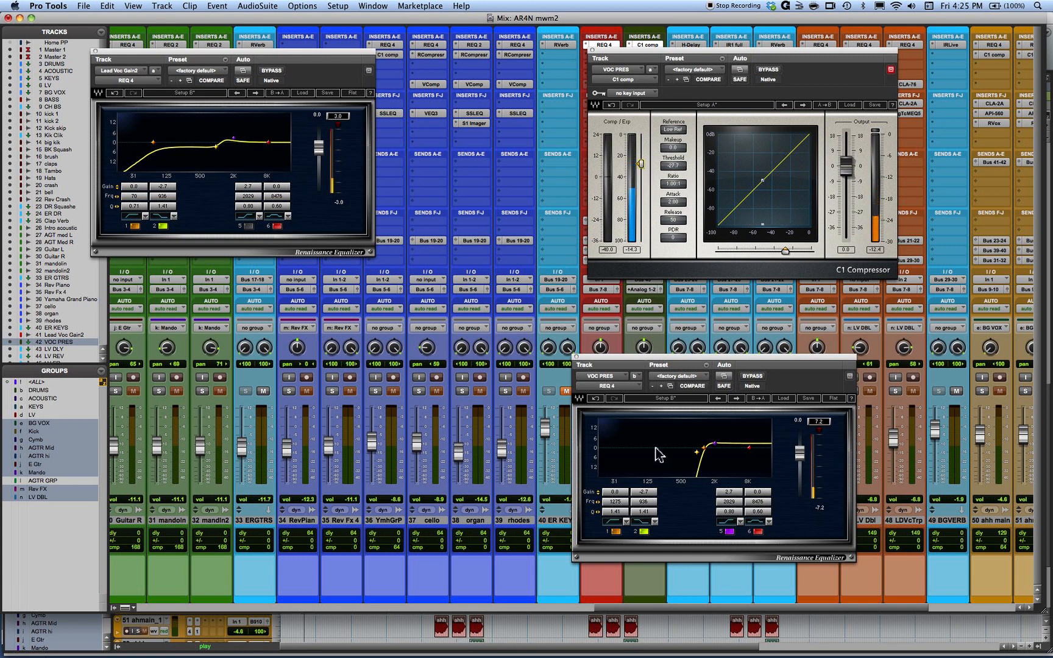
{"action": "left_click", "coordinate": [751, 375]}
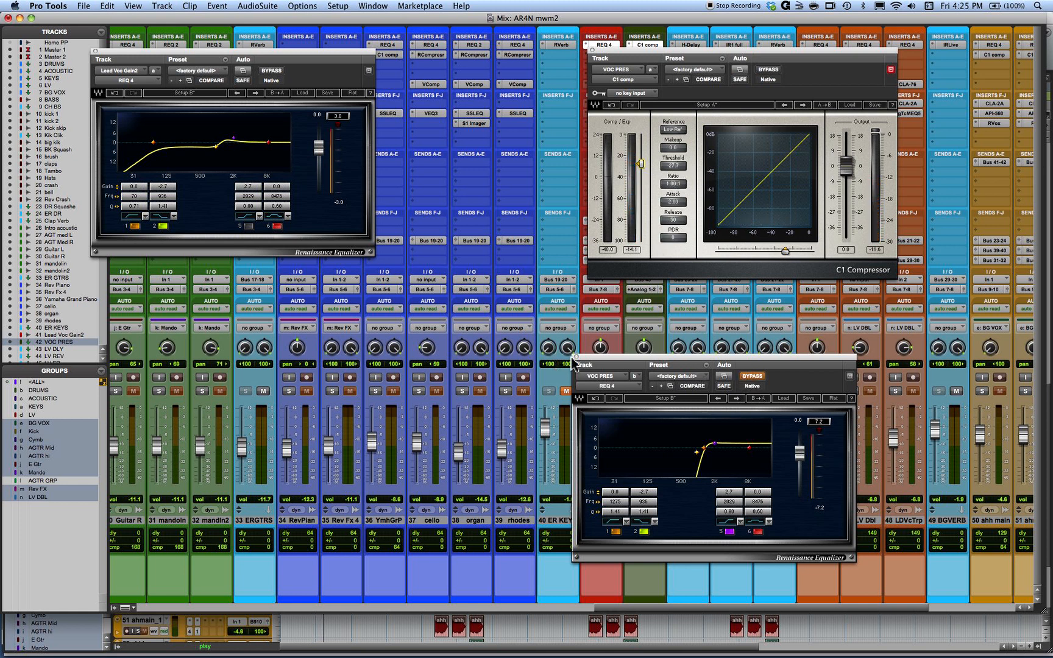
{"action": "left_click_drag", "start_coordinate": [587, 364], "coordinate": [769, 361]}
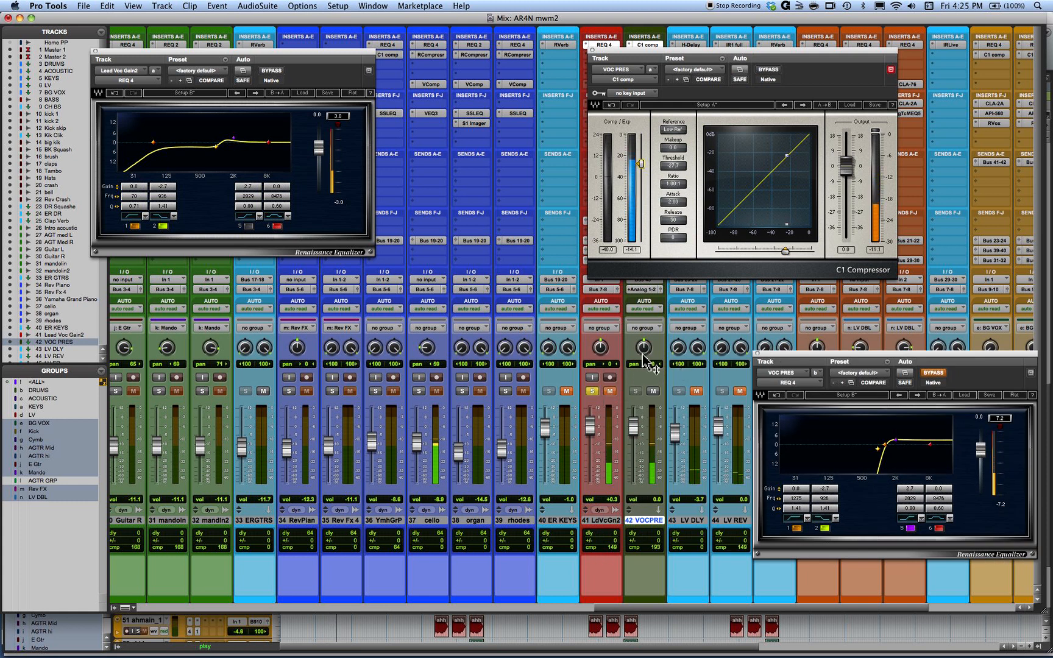
- Set the C1 Compressor's attack to 0.01 and its ratio to 2.09:1 while listening to playback
{"action": "left_click_drag", "start_coordinate": [674, 184], "coordinate": [674, 269]}
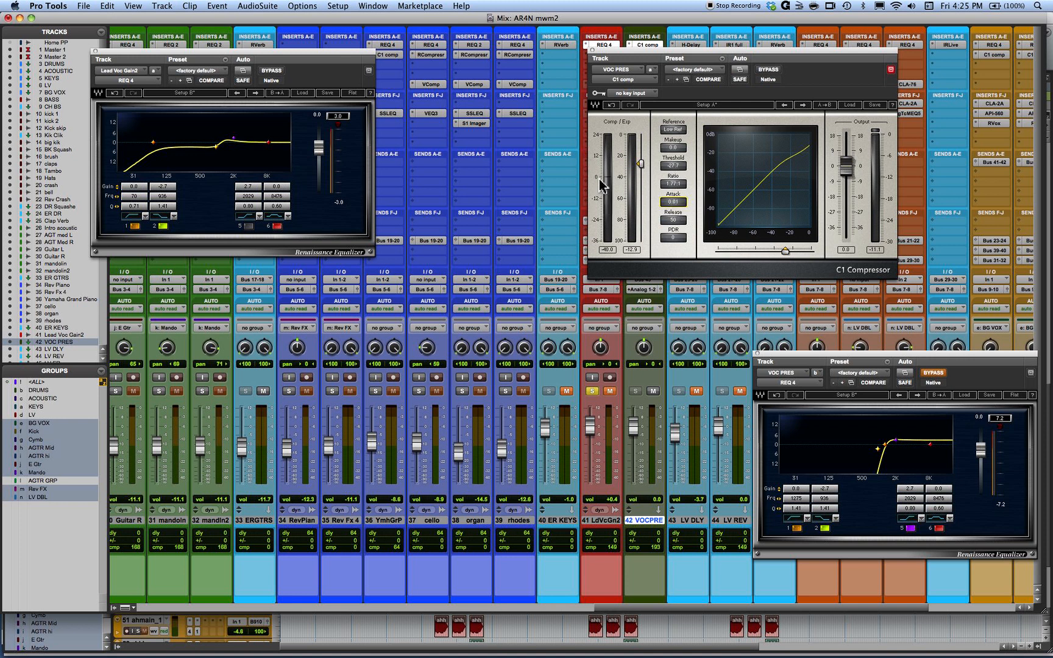
{"action": "key", "text": "space"}
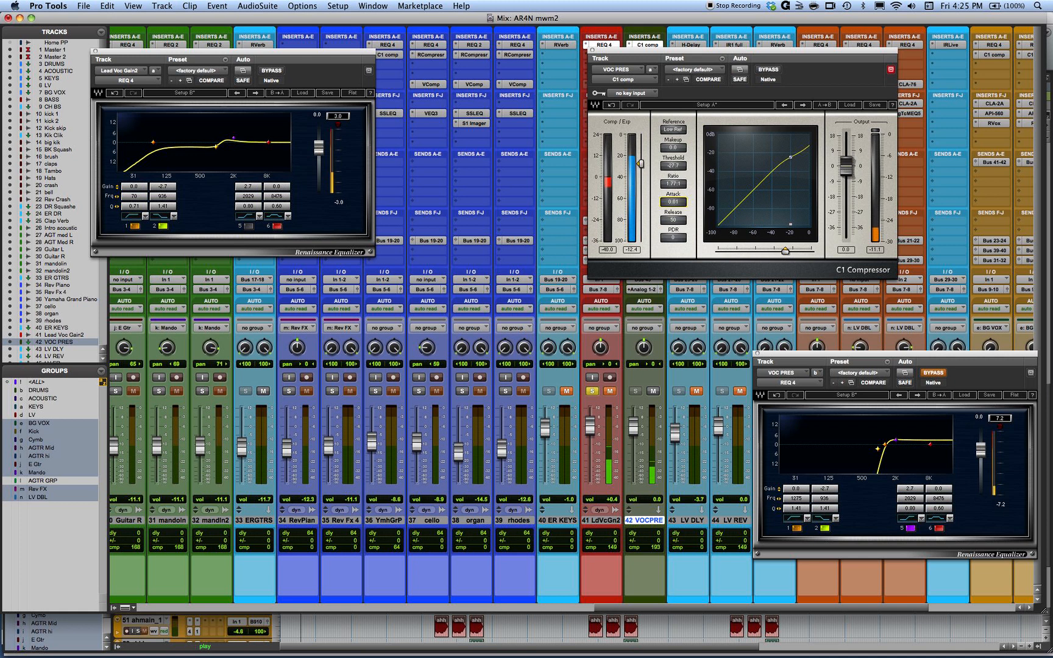
{"action": "left_click_drag", "start_coordinate": [672, 184], "coordinate": [673, 181]}
- Set the C1 Compressor's release to 90 and its output gain to 7.4, and play the song
{"action": "left_click_drag", "start_coordinate": [672, 220], "coordinate": [663, 141]}
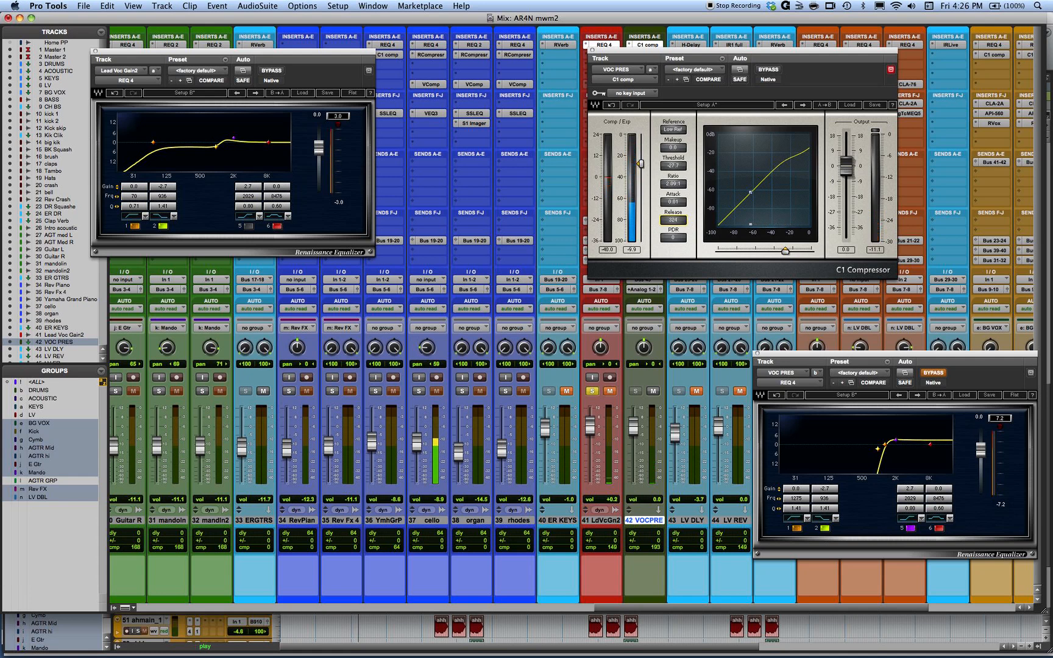
{"action": "left_click_drag", "start_coordinate": [673, 220], "coordinate": [673, 223]}
{"action": "left_click_drag", "start_coordinate": [673, 220], "coordinate": [682, 287]}
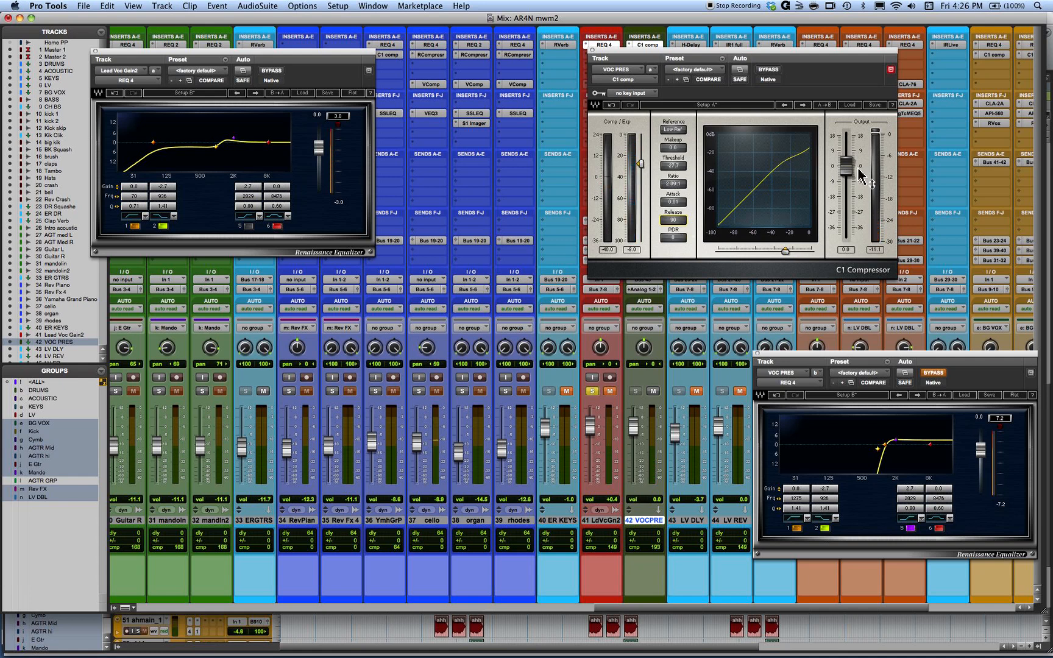
{"action": "left_click_drag", "start_coordinate": [845, 166], "coordinate": [845, 141]}
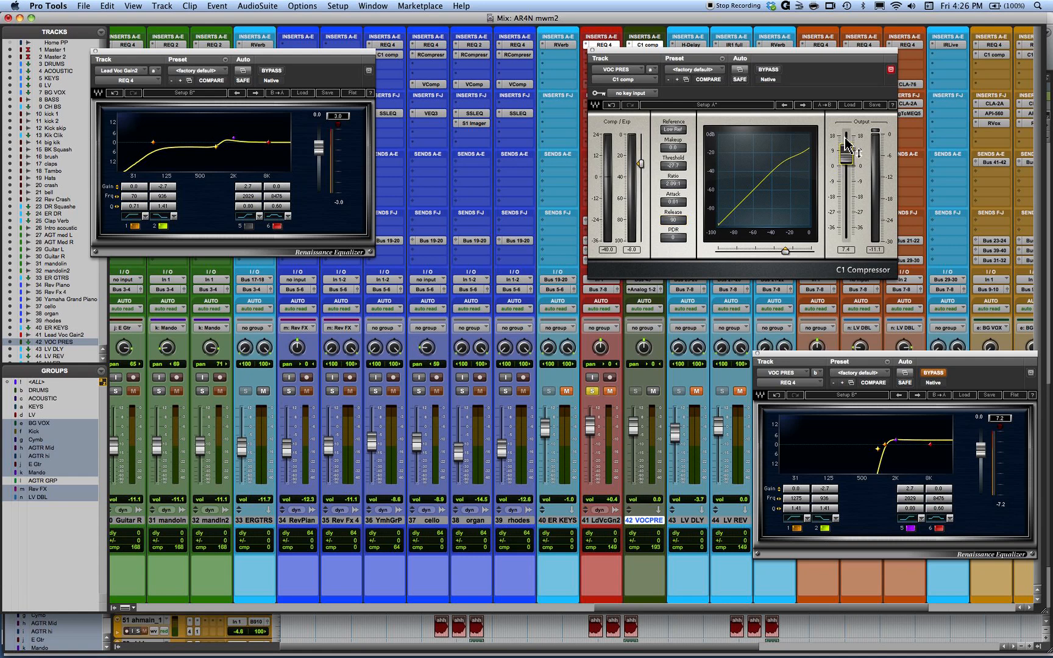
{"action": "key", "text": "space"}
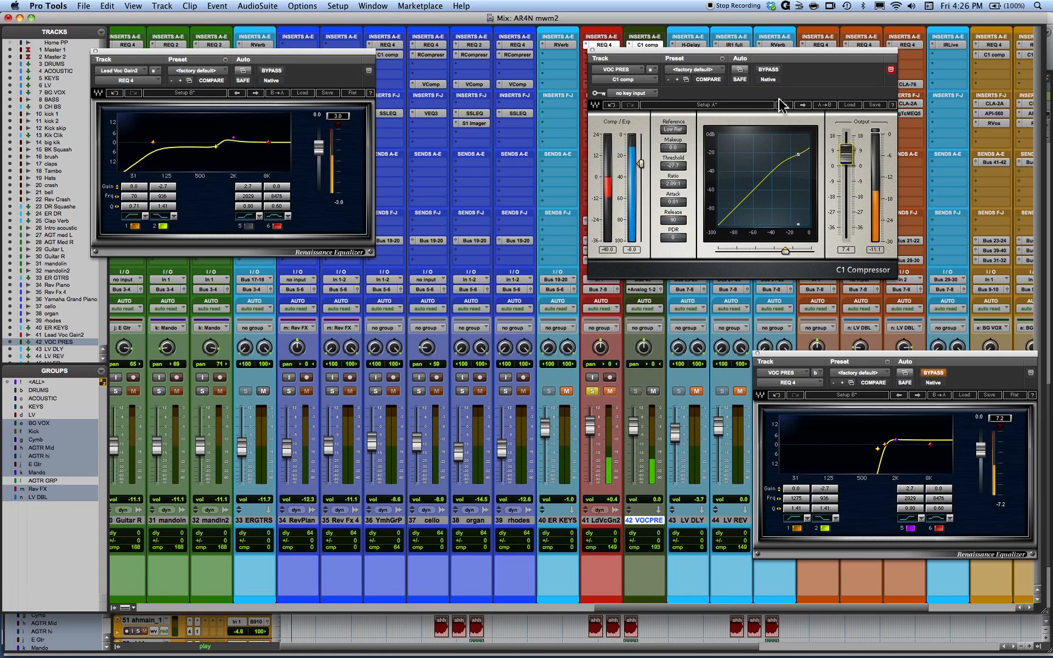
- Compare the sound with the C1 Compressor bypassed and active, and raise the reactivated VOC PRES REQ 4's low-cut frequency to 1996
{"action": "left_click", "coordinate": [769, 69]}
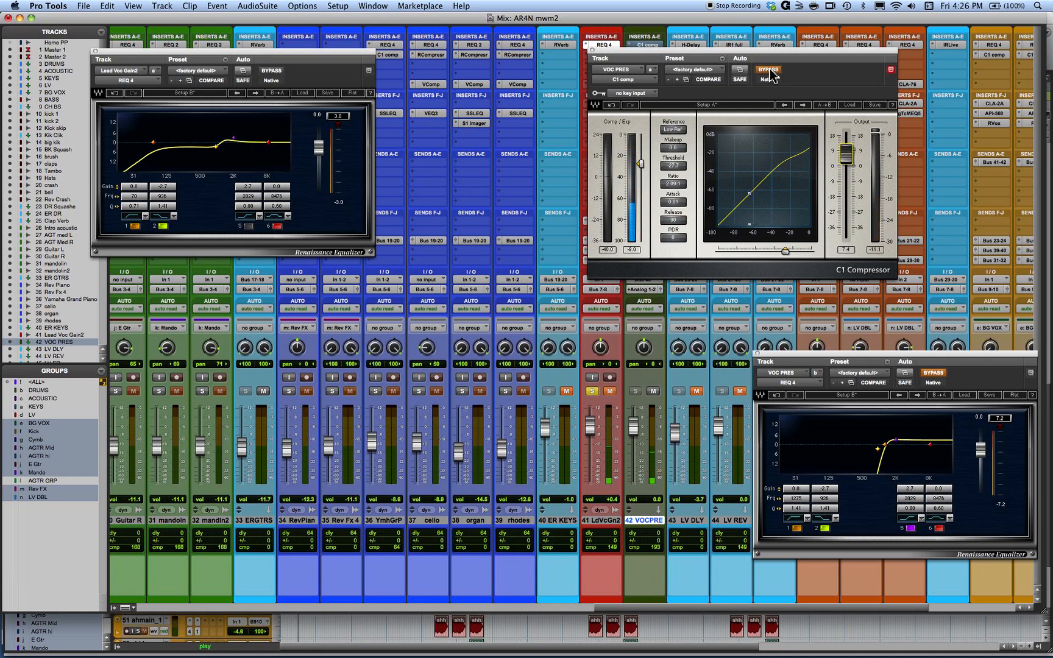
{"action": "left_click", "coordinate": [769, 70]}
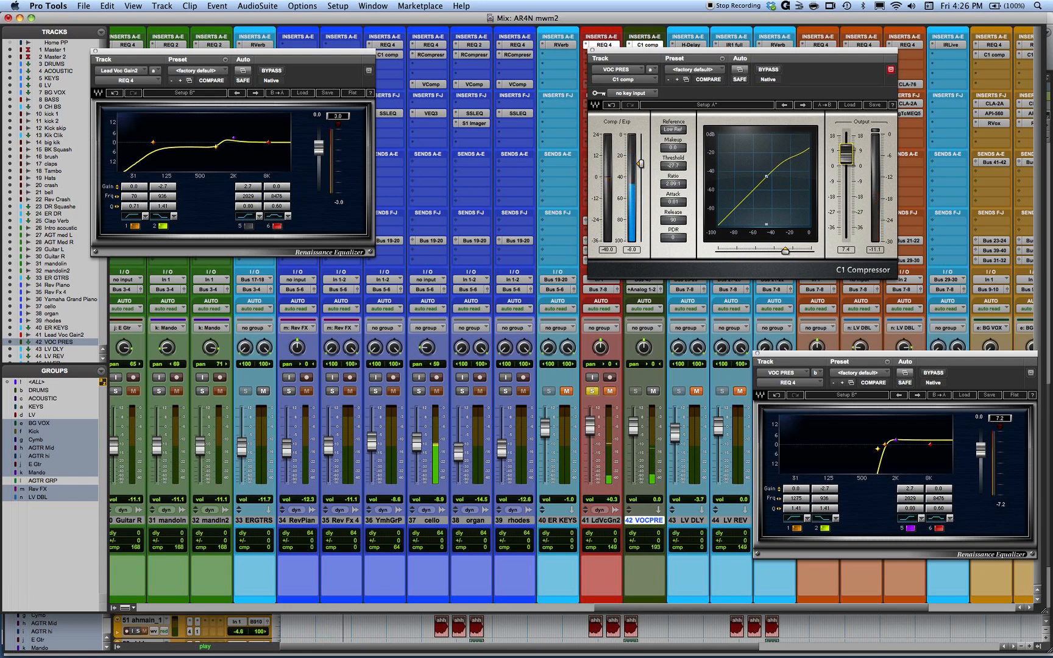
{"action": "left_click_drag", "start_coordinate": [795, 498], "coordinate": [819, 498]}
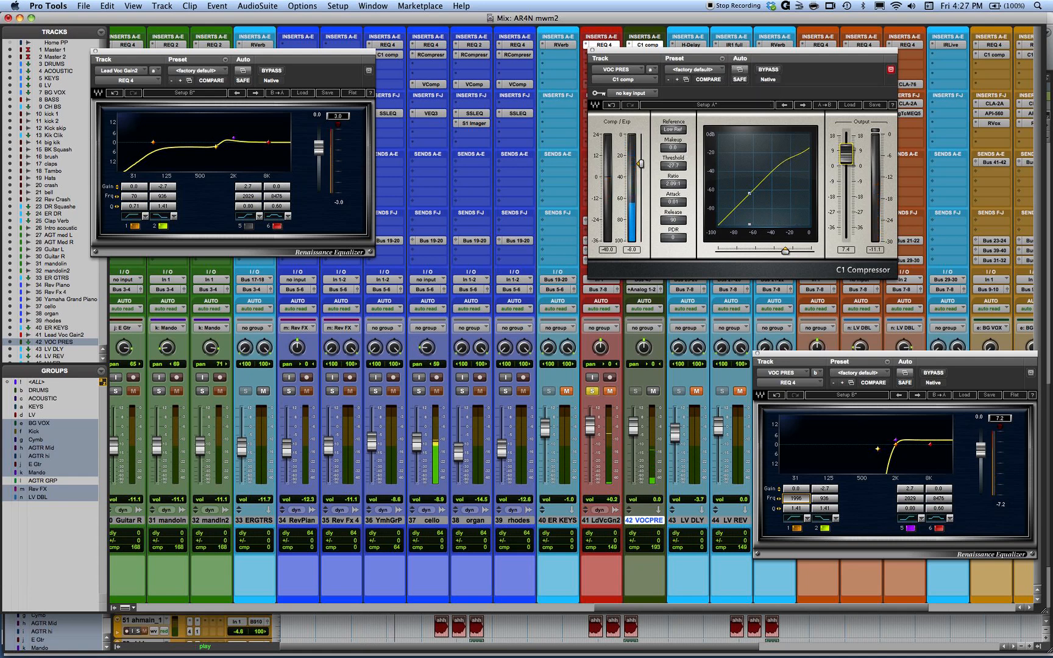
- Set the C1 Compressor's ratio to 4.76:1 and its output gain to 9.2, comparing it against bypass
{"action": "left_click_drag", "start_coordinate": [673, 185], "coordinate": [670, 170]}
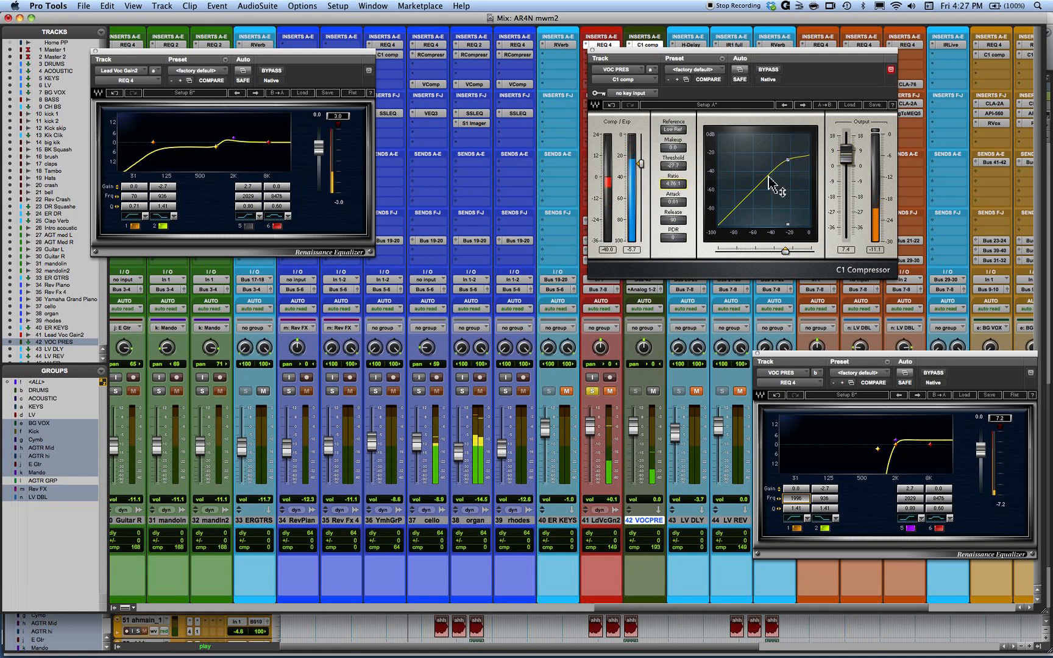
{"action": "left_click_drag", "start_coordinate": [845, 158], "coordinate": [845, 153]}
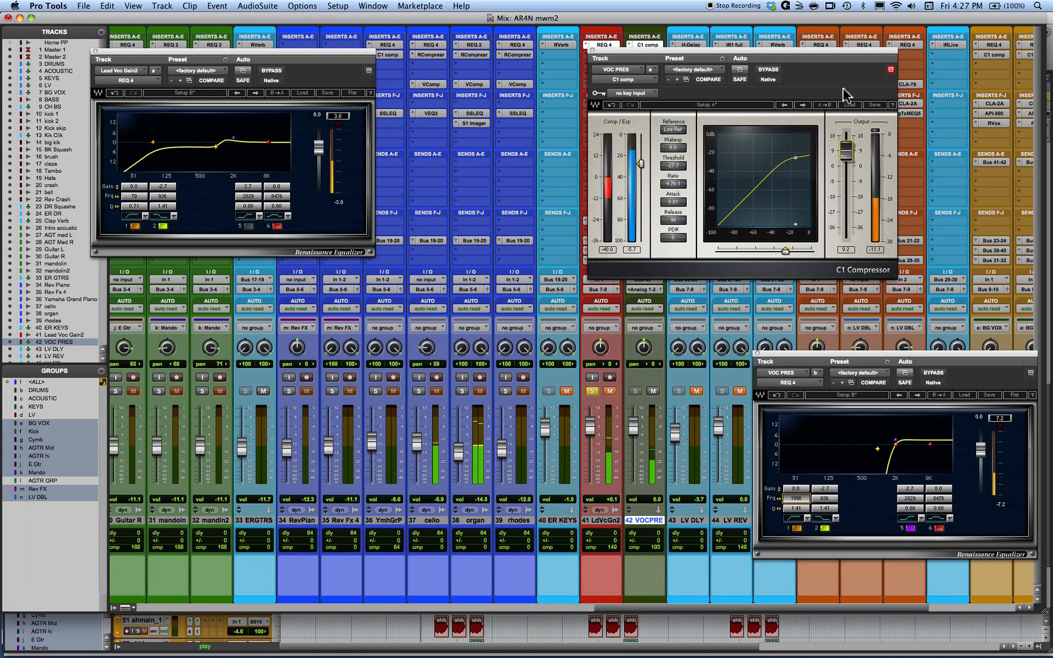
{"action": "left_click", "coordinate": [766, 71]}
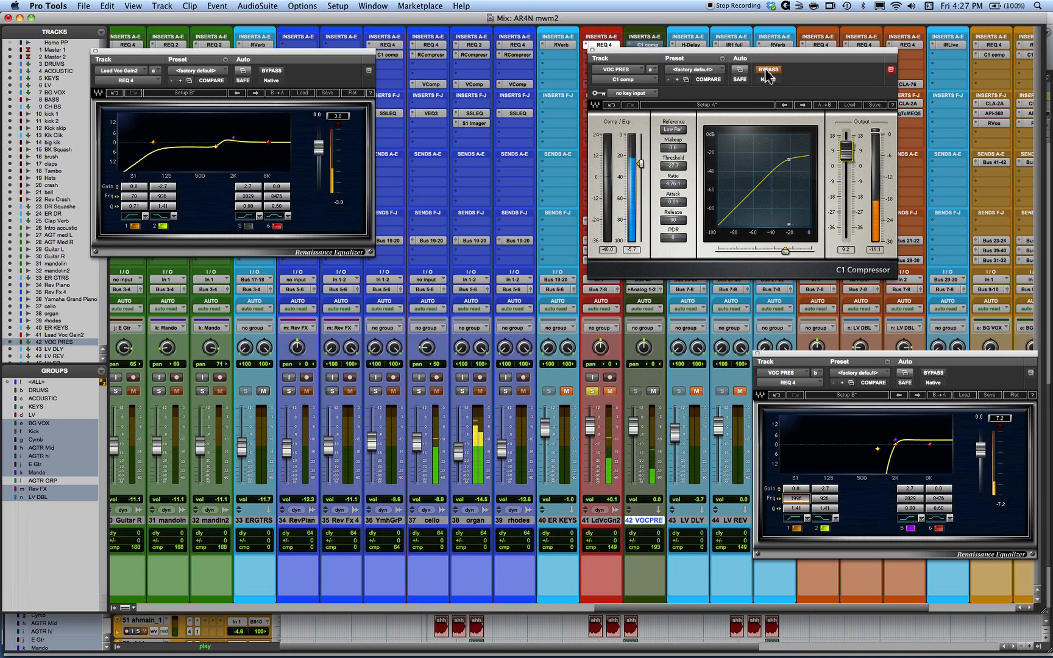
{"action": "left_click", "coordinate": [766, 71]}
- Move the C1 Compressor window clear of the vocal channels and play the song with the lead vocal unmuted and VOC PRES muted
{"action": "left_click_drag", "start_coordinate": [738, 57], "coordinate": [869, 58]}
{"action": "left_click", "coordinate": [611, 284]}
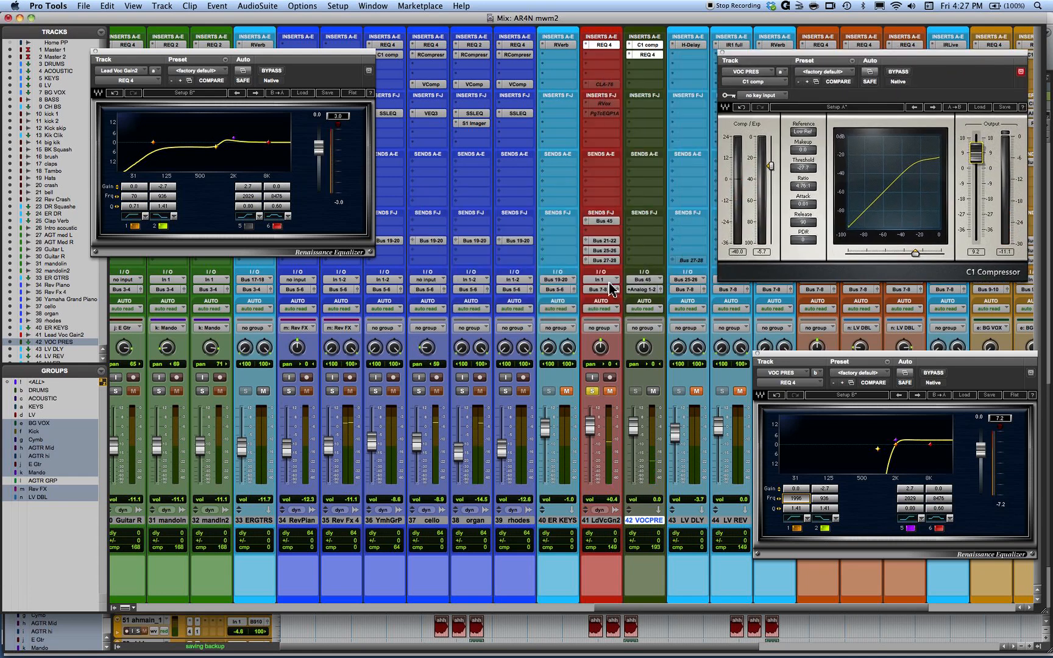
{"action": "key", "text": "space"}
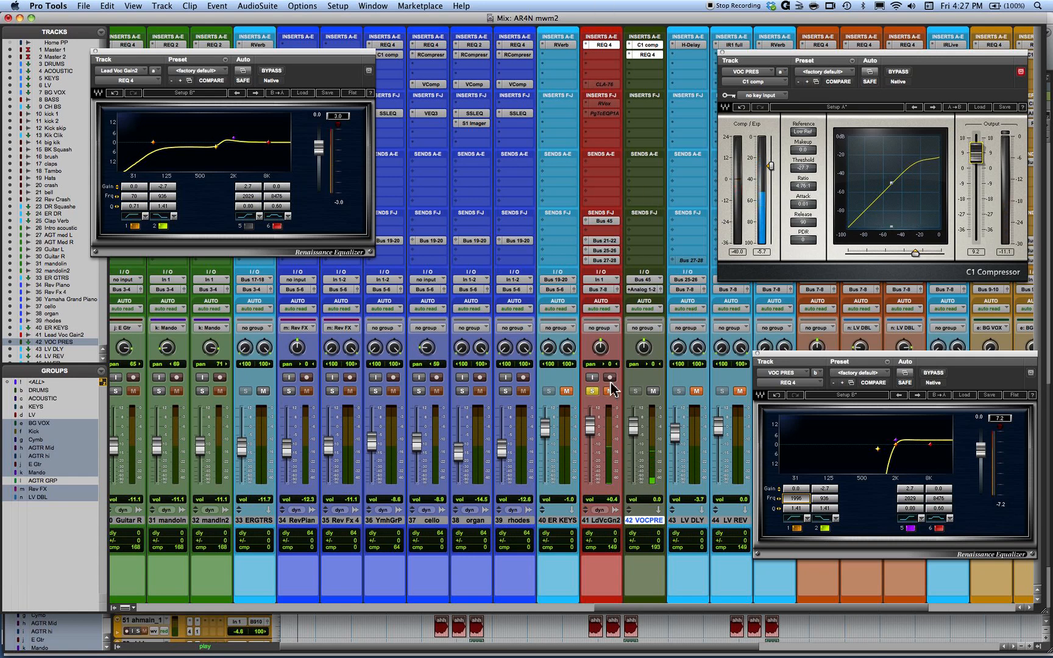
{"action": "left_click", "coordinate": [653, 391]}
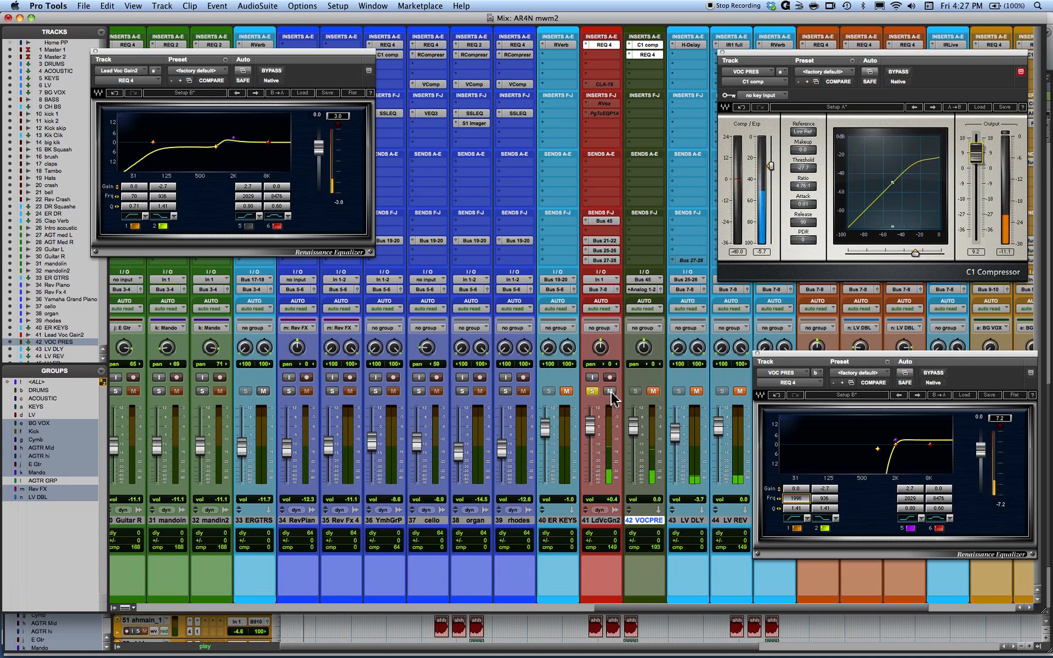
- Pull the VOC PRES fader fully down, unmute the track, and blend it in gradually under the lead vocal up to -1.2
{"action": "left_click_drag", "start_coordinate": [635, 426], "coordinate": [631, 540]}
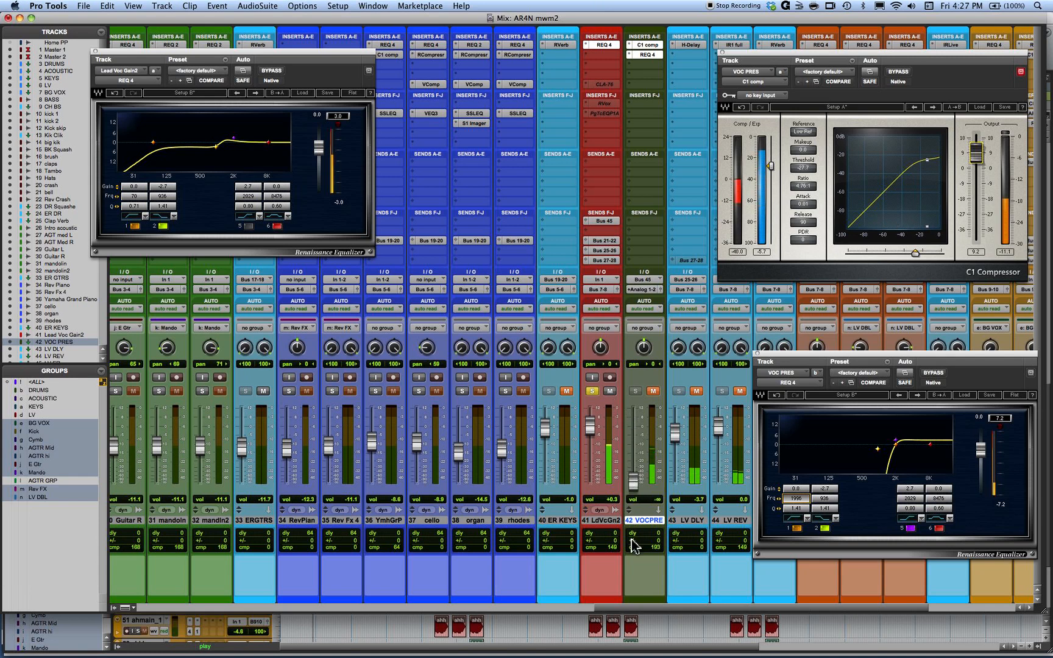
{"action": "left_click", "coordinate": [653, 393]}
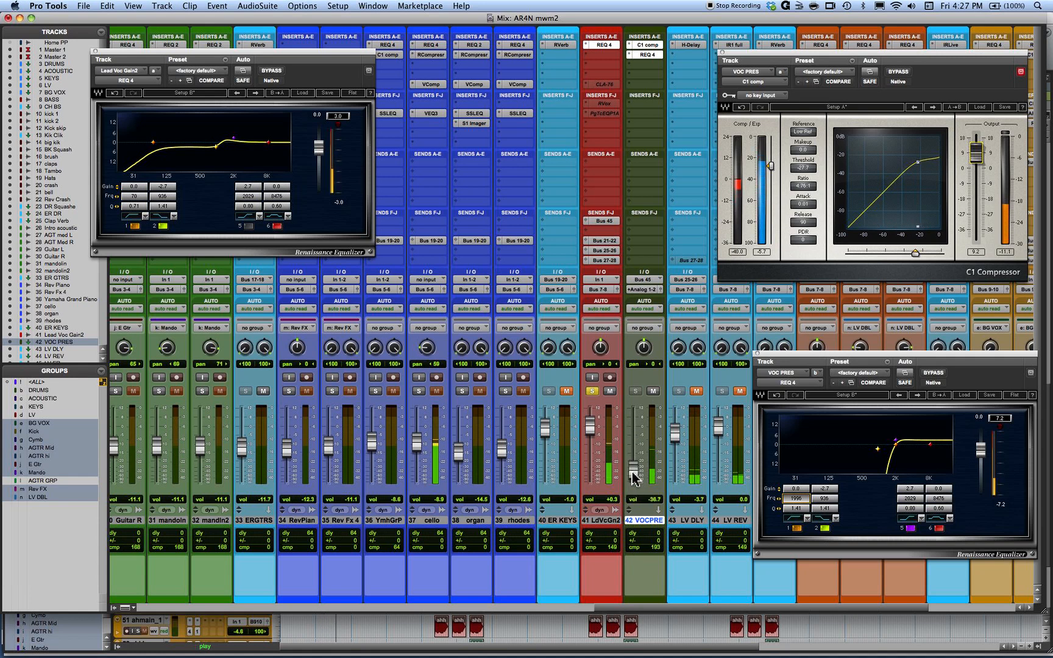
{"action": "left_click_drag", "start_coordinate": [633, 477], "coordinate": [633, 435]}
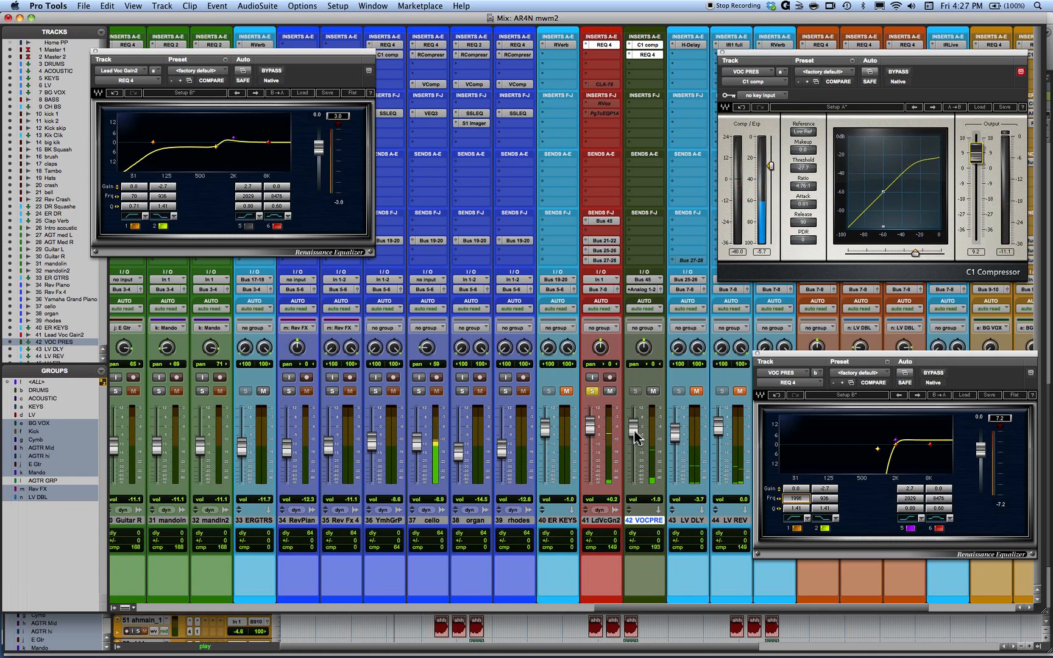
{"action": "left_click_drag", "start_coordinate": [634, 430], "coordinate": [634, 432]}
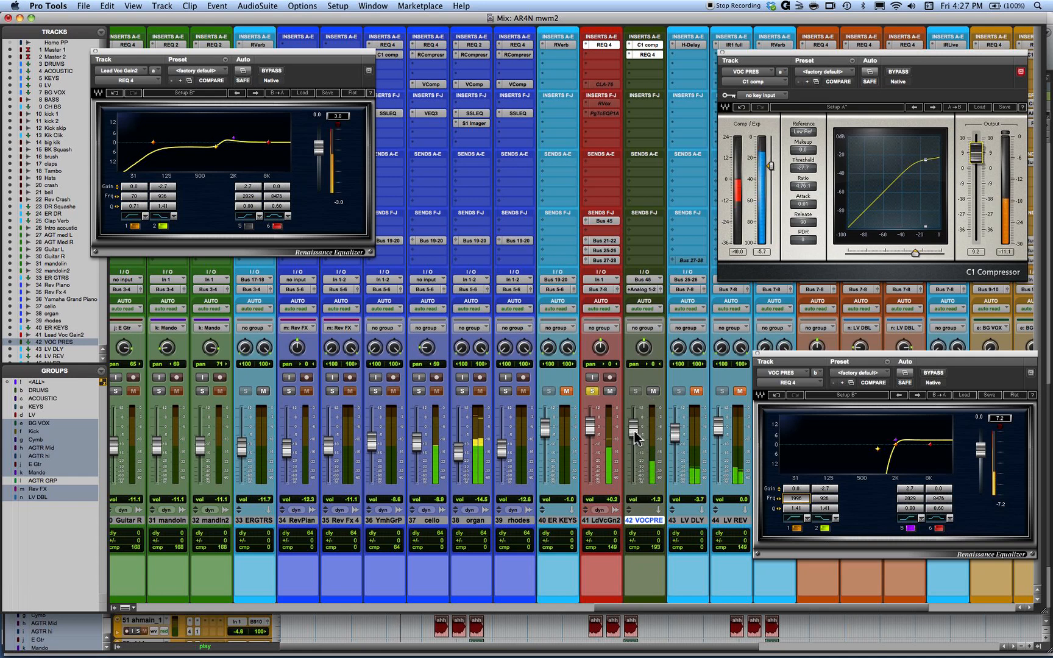
- Compare the mix with VOC PRES muted and unmuted, and lower its fader to -3.4
{"action": "left_click", "coordinate": [653, 391]}
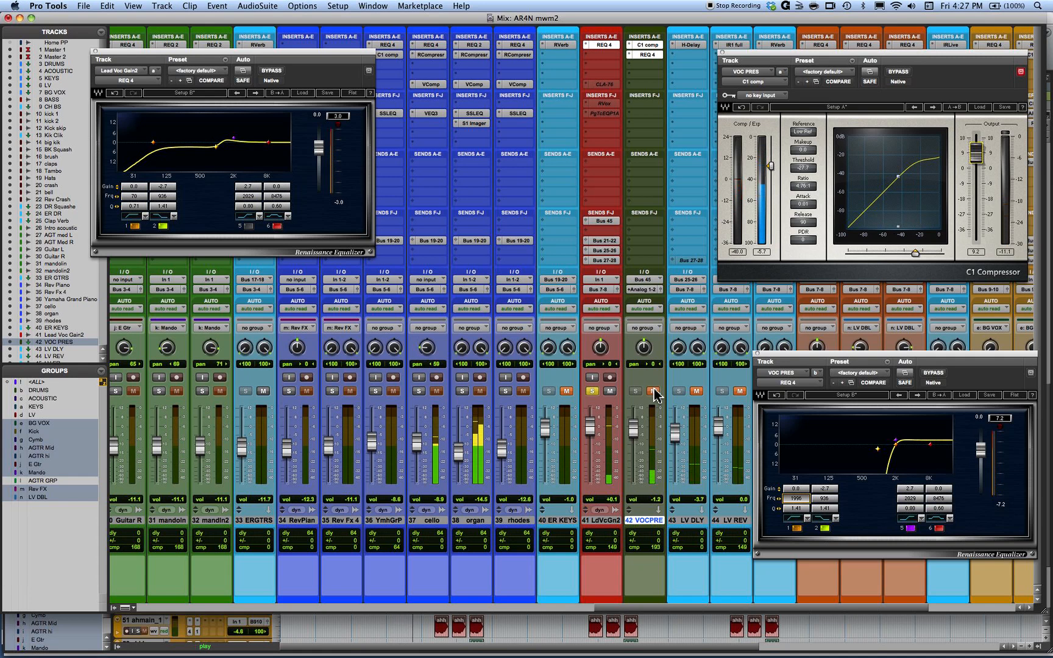
{"action": "left_click", "coordinate": [653, 391]}
{"action": "left_click_drag", "start_coordinate": [635, 436], "coordinate": [636, 440]}
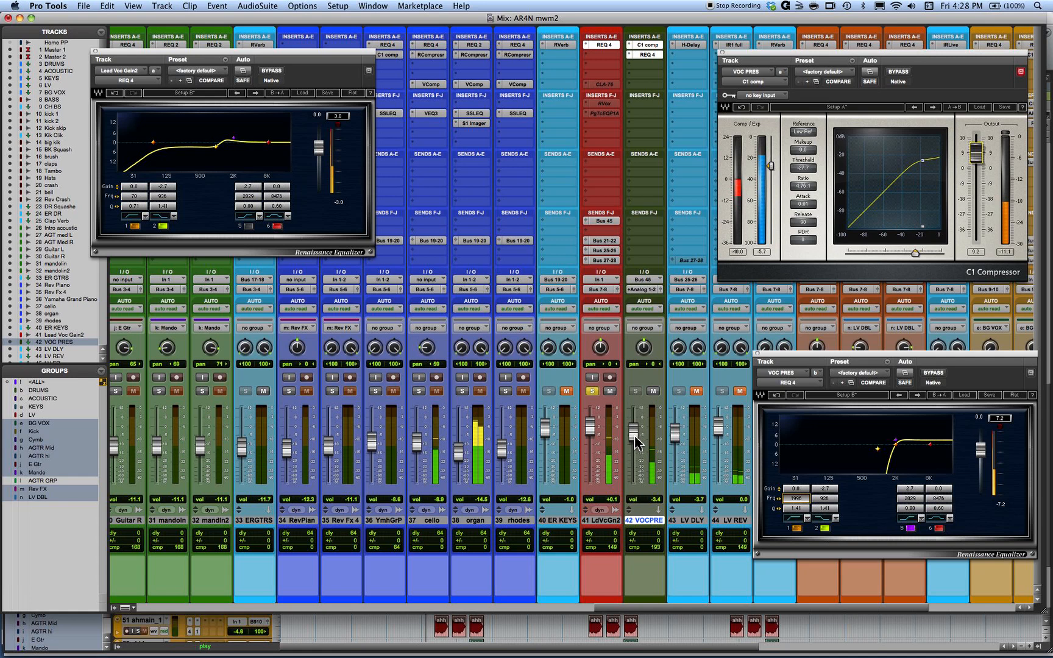
- Compare the lead vocal REQ 4's band 5 boost with the VOC PRES track by toggling each, setting the VOC PRES fader to -2.2
{"action": "left_click", "coordinate": [654, 393]}
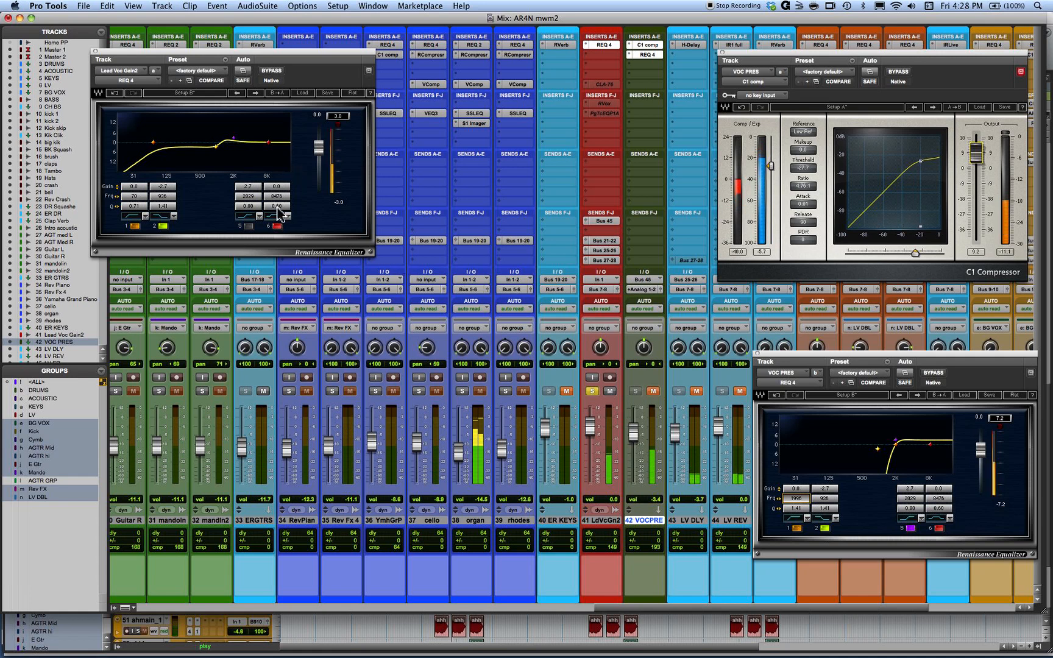
{"action": "left_click", "coordinate": [249, 226]}
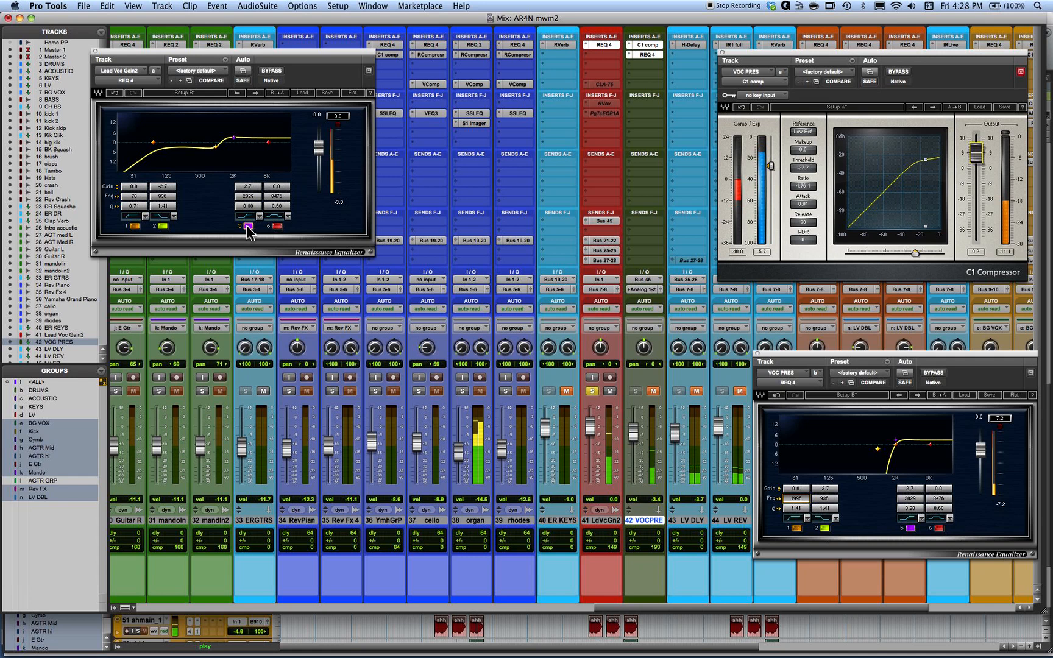
{"action": "left_click", "coordinate": [248, 227]}
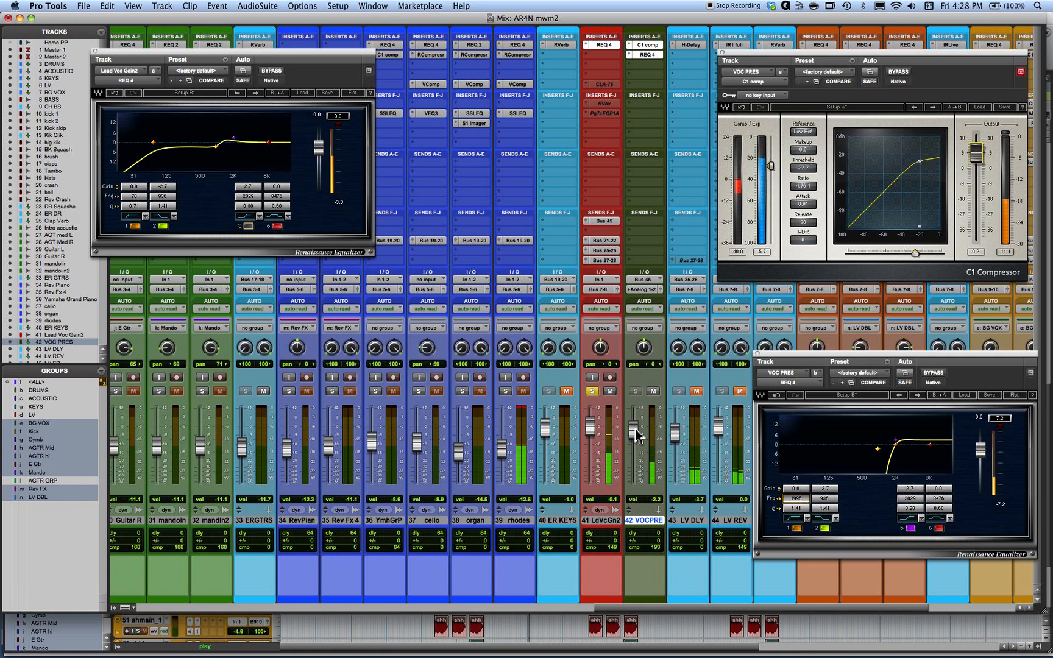
{"action": "left_click", "coordinate": [652, 392]}
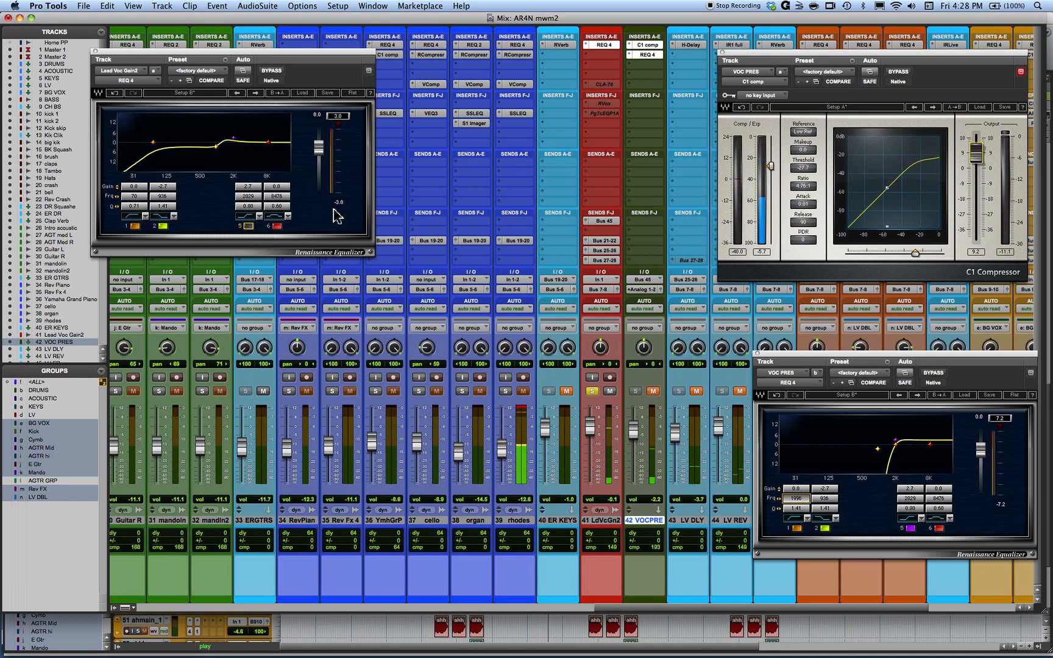
{"action": "left_click", "coordinate": [249, 226]}
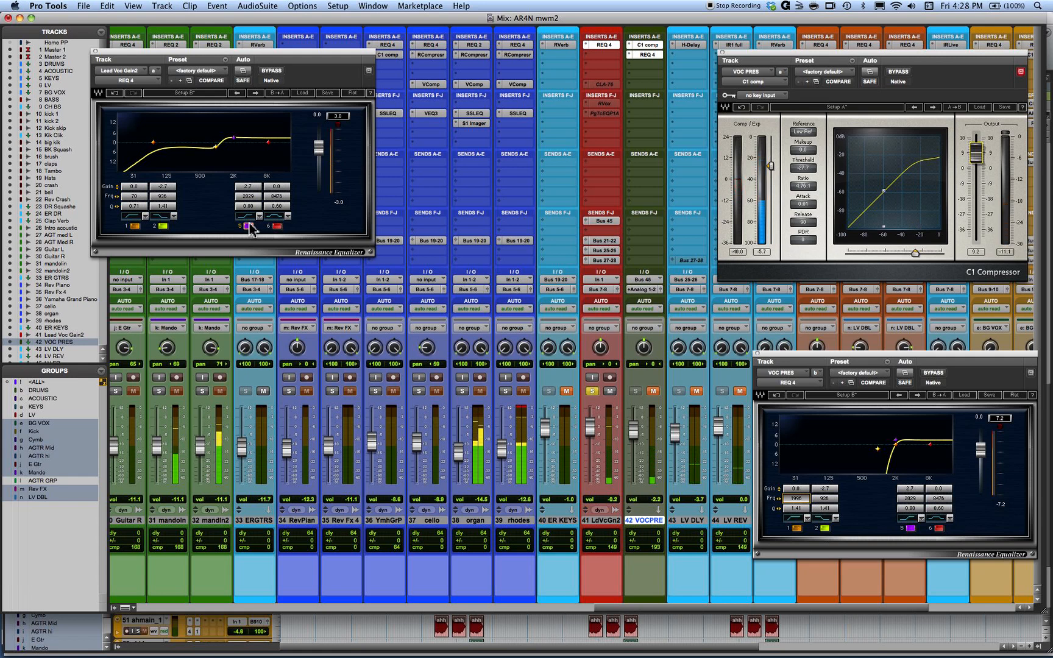
{"action": "left_click", "coordinate": [249, 226]}
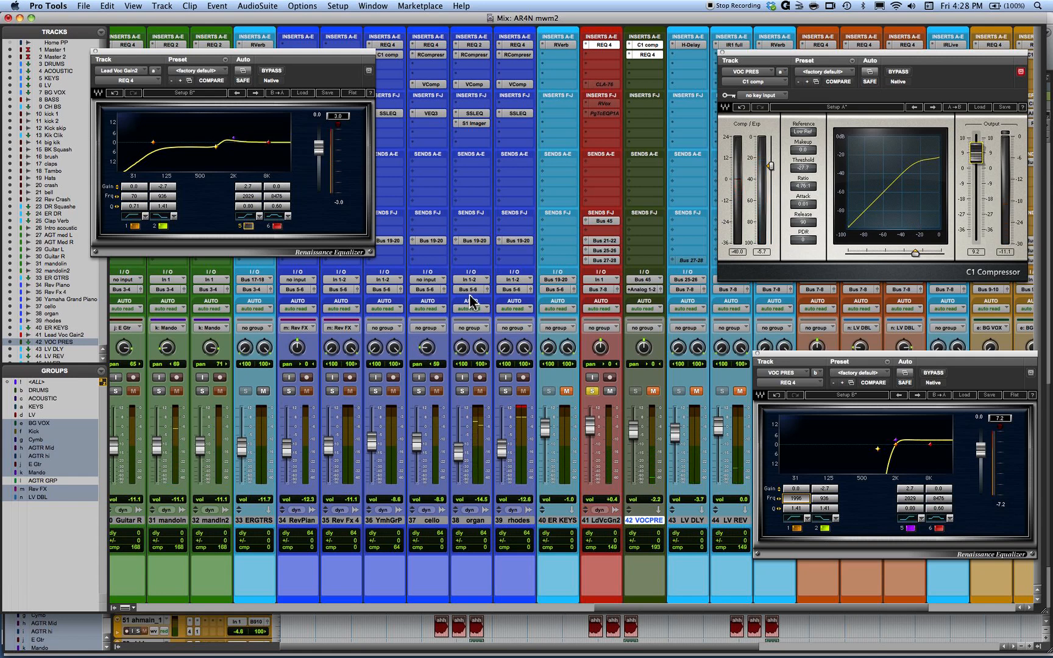
- Insert a mono C1 gate in the slot after the REQ 4 on VOC PRES
{"action": "left_click", "coordinate": [631, 66]}
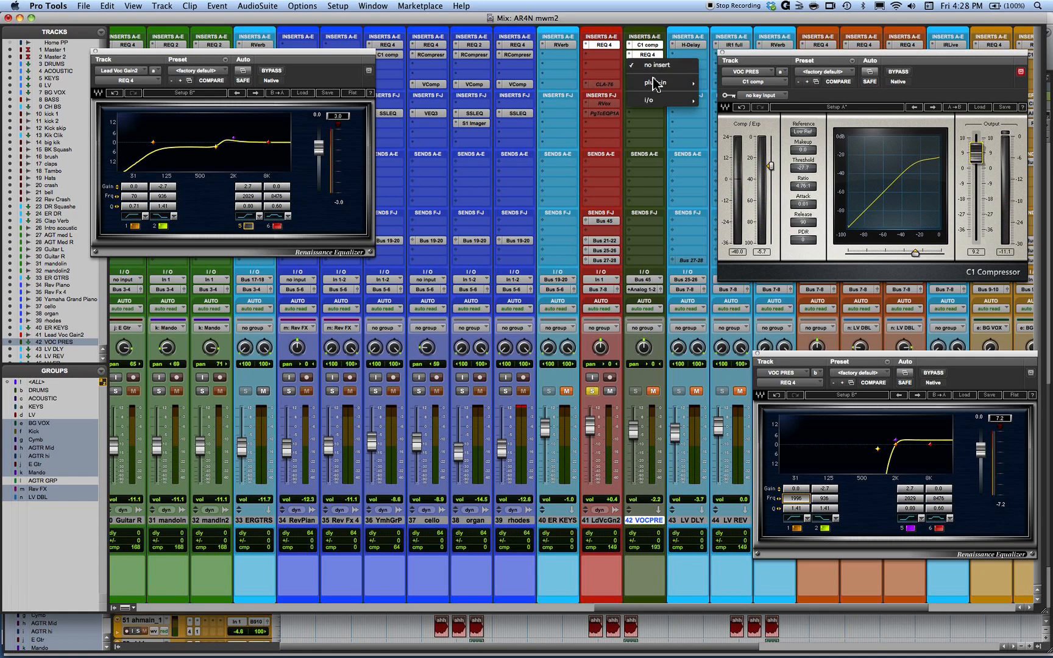
{"action": "mouse_move", "coordinate": [657, 82]}
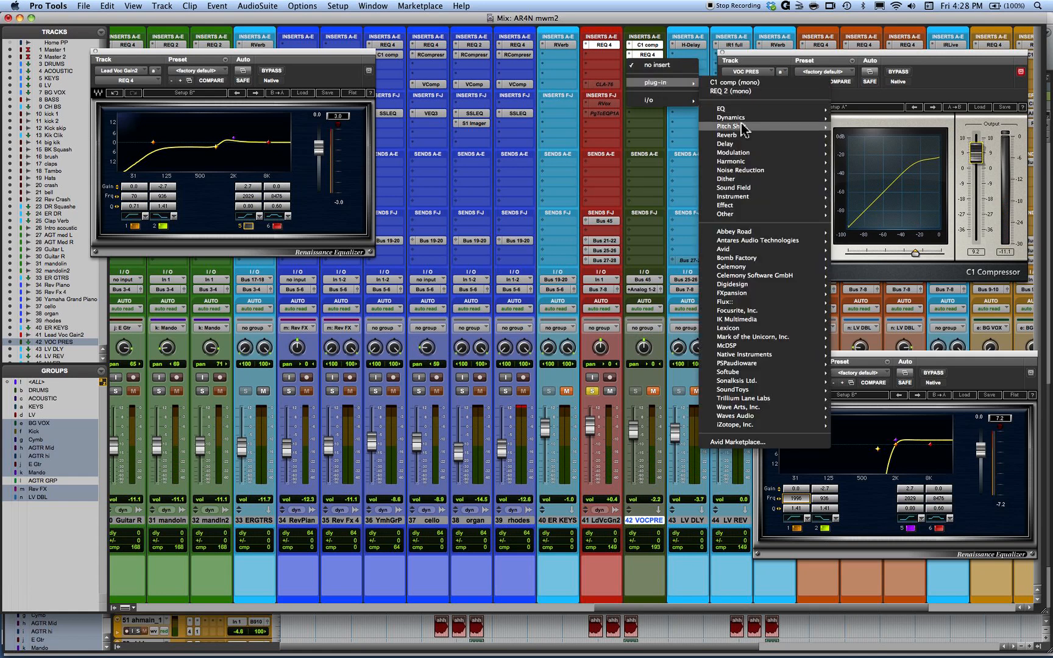
{"action": "mouse_move", "coordinate": [743, 122]}
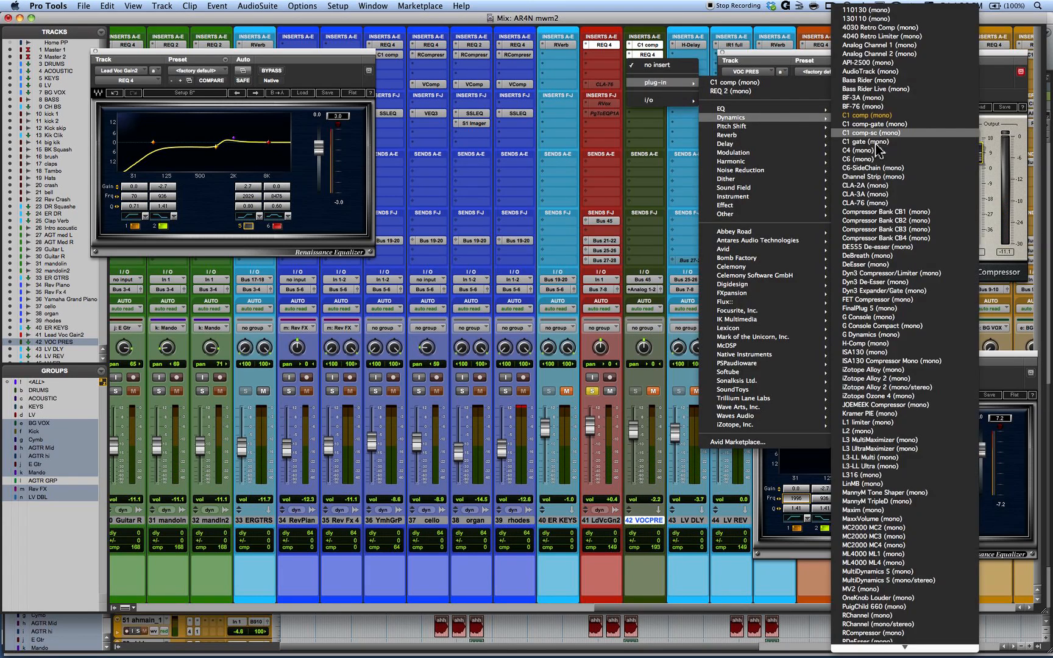
{"action": "left_click", "coordinate": [863, 142]}
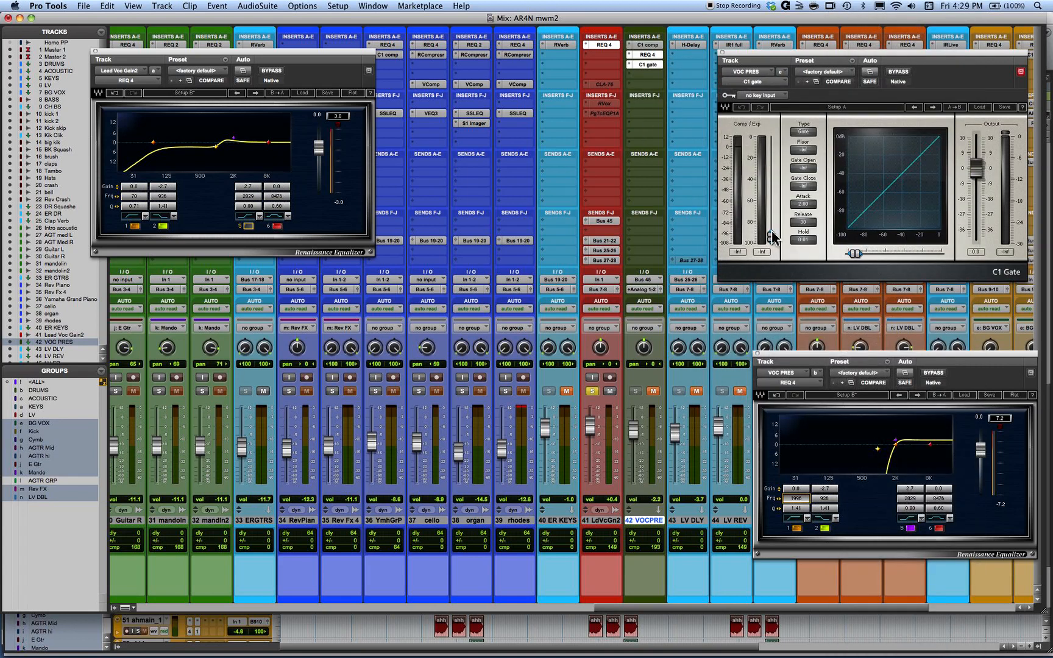
- Replace the C1 gate on VOC PRES with the mono RVox plug-in
{"action": "left_click", "coordinate": [631, 67]}
{"action": "mouse_move", "coordinate": [631, 67]}
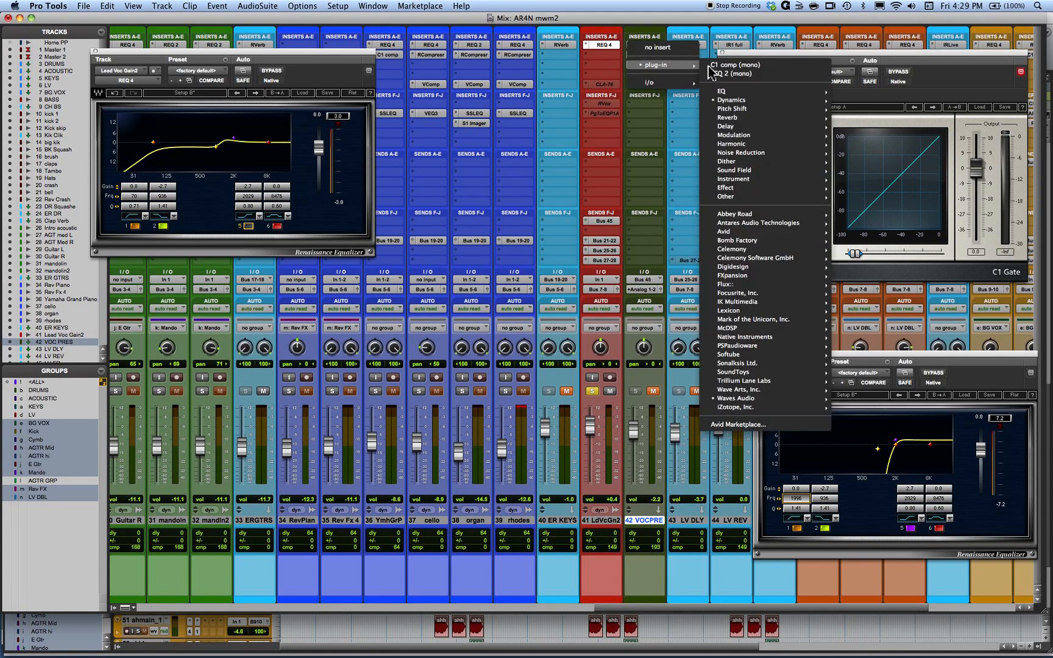
{"action": "mouse_move", "coordinate": [756, 92]}
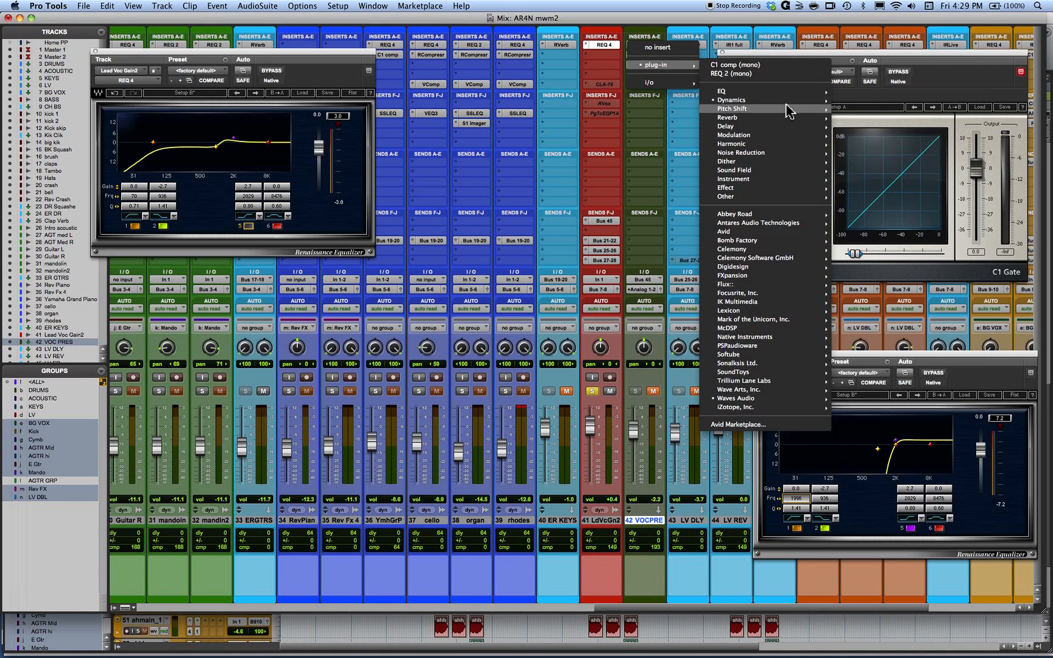
{"action": "mouse_move", "coordinate": [792, 100]}
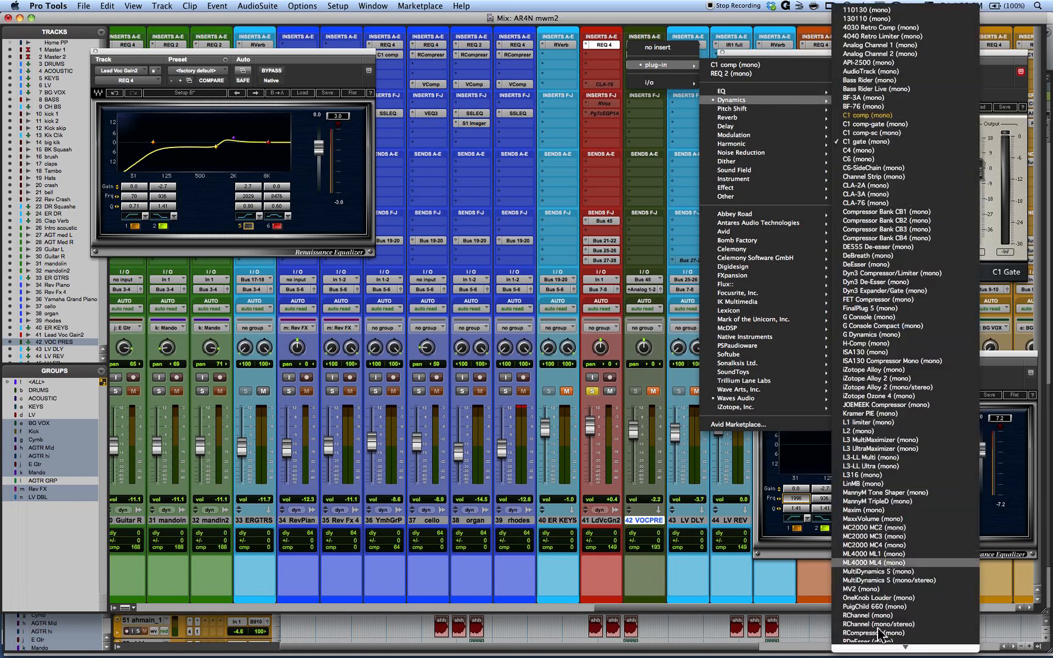
{"action": "scroll", "coordinate": [895, 597], "scroll_direction": "down", "scroll_amount": 6}
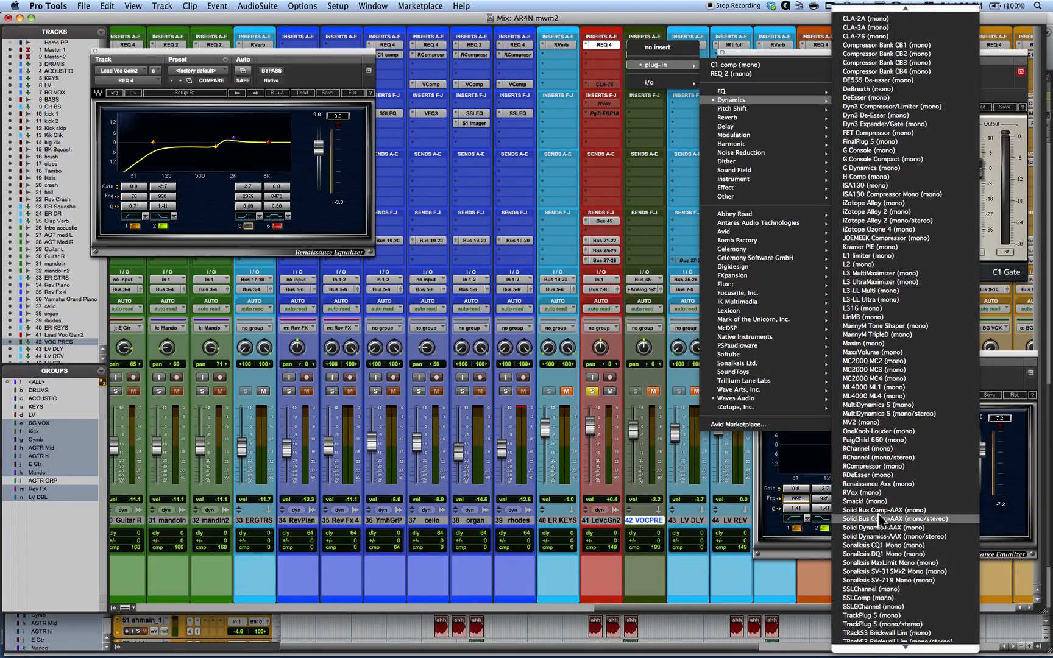
{"action": "left_click", "coordinate": [864, 494]}
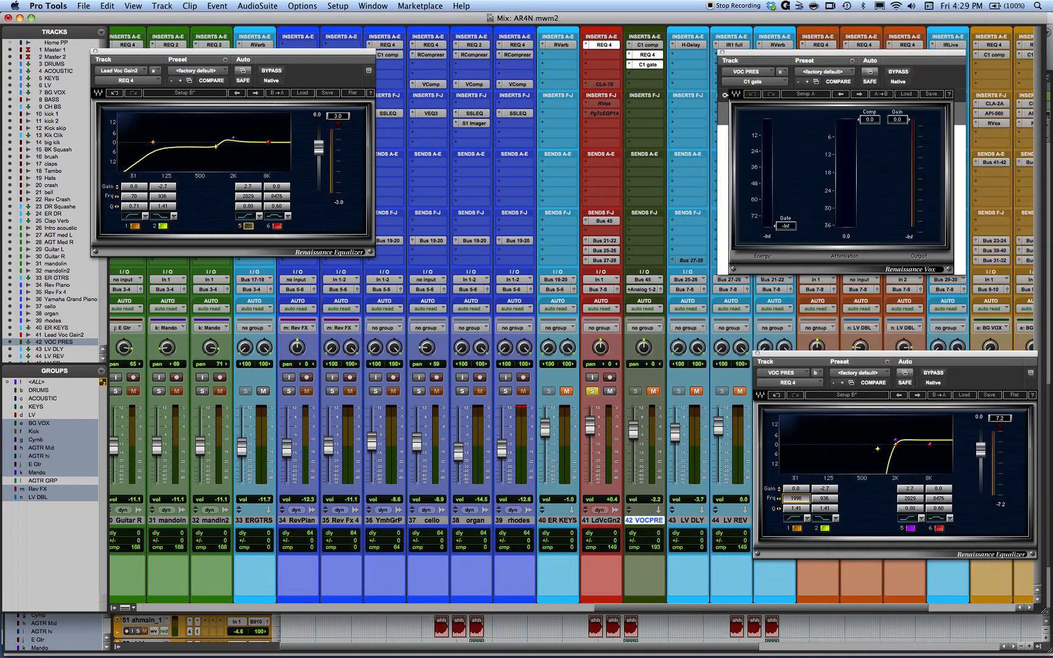
- Set the RVox gate threshold to -24.8 while the song plays, with VOC PRES unmuted
{"action": "left_click_drag", "start_coordinate": [786, 230], "coordinate": [771, 126]}
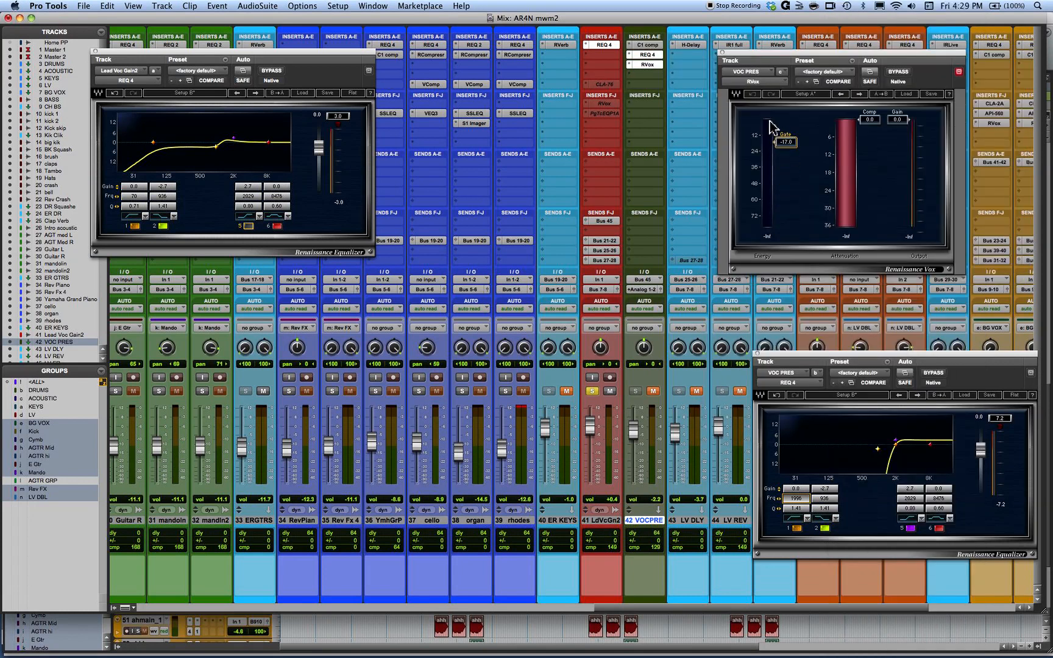
{"action": "key", "text": "space"}
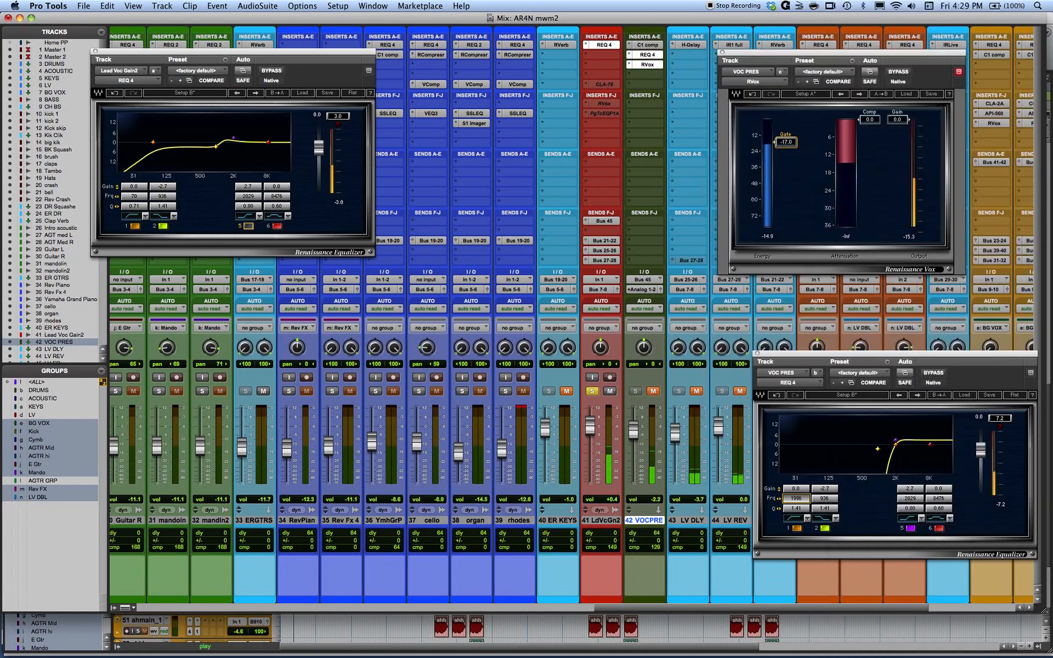
{"action": "left_click_drag", "start_coordinate": [778, 142], "coordinate": [777, 152]}
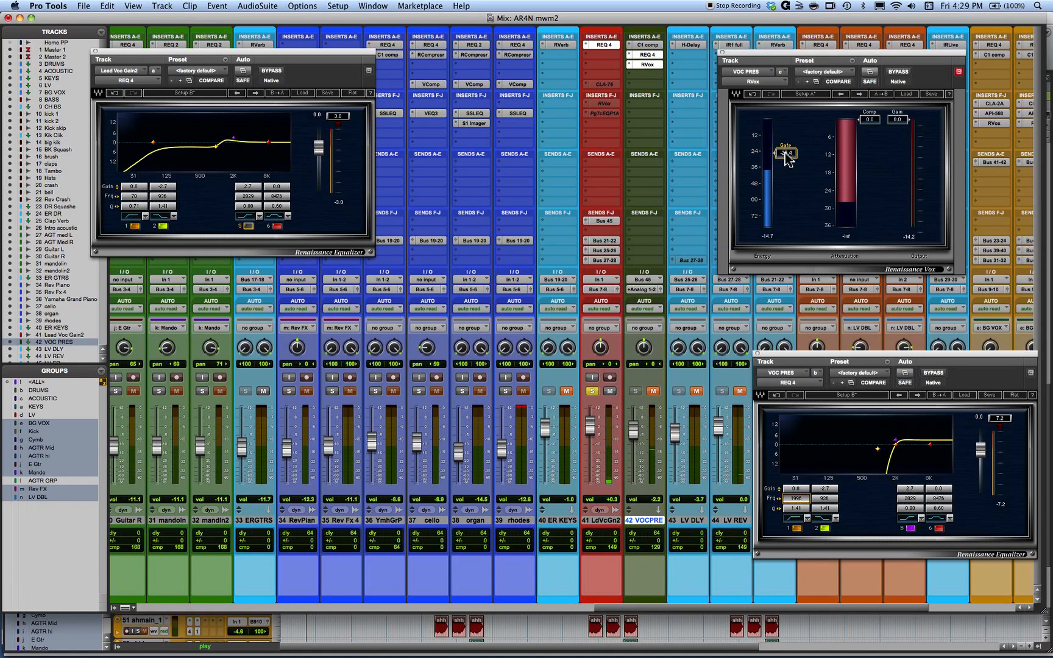
{"action": "left_click_drag", "start_coordinate": [786, 154], "coordinate": [786, 149]}
{"action": "left_click", "coordinate": [653, 392]}
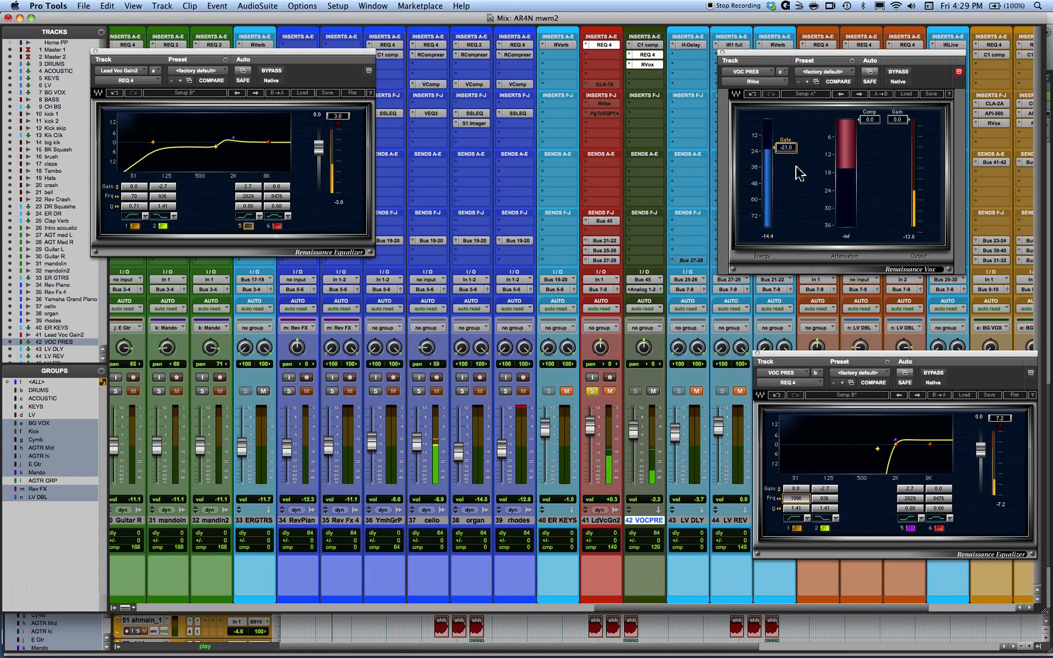
{"action": "left_click_drag", "start_coordinate": [786, 147], "coordinate": [789, 163]}
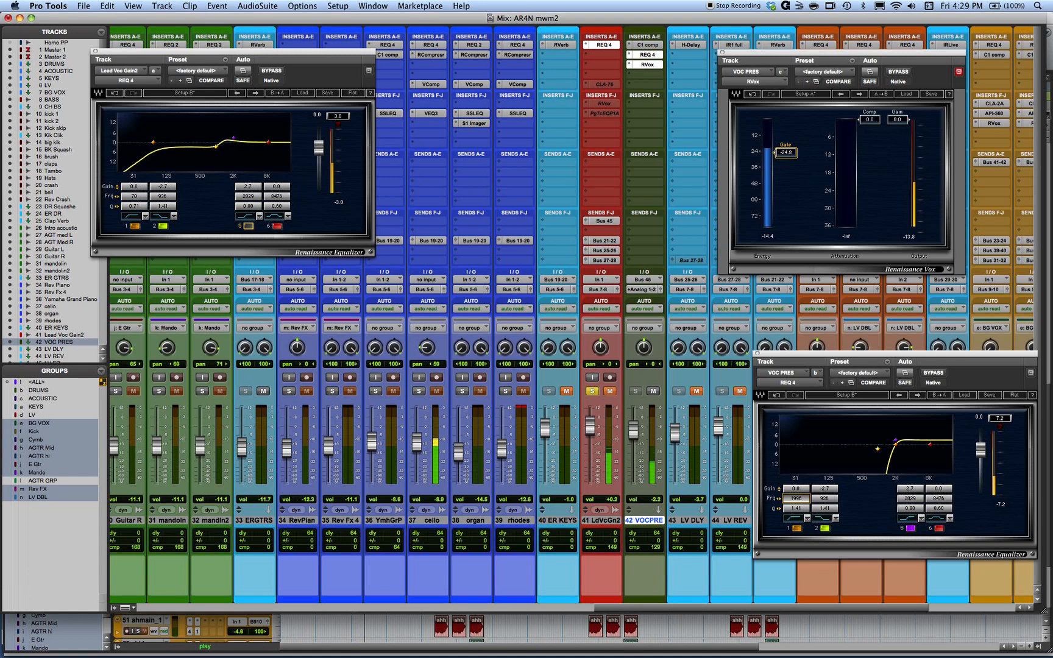
- Set the VOC PRES RVox gate threshold to -24.4 and compare the unmuted lead vocal with and without VOC PRES
{"action": "left_click_drag", "start_coordinate": [792, 149], "coordinate": [795, 148]}
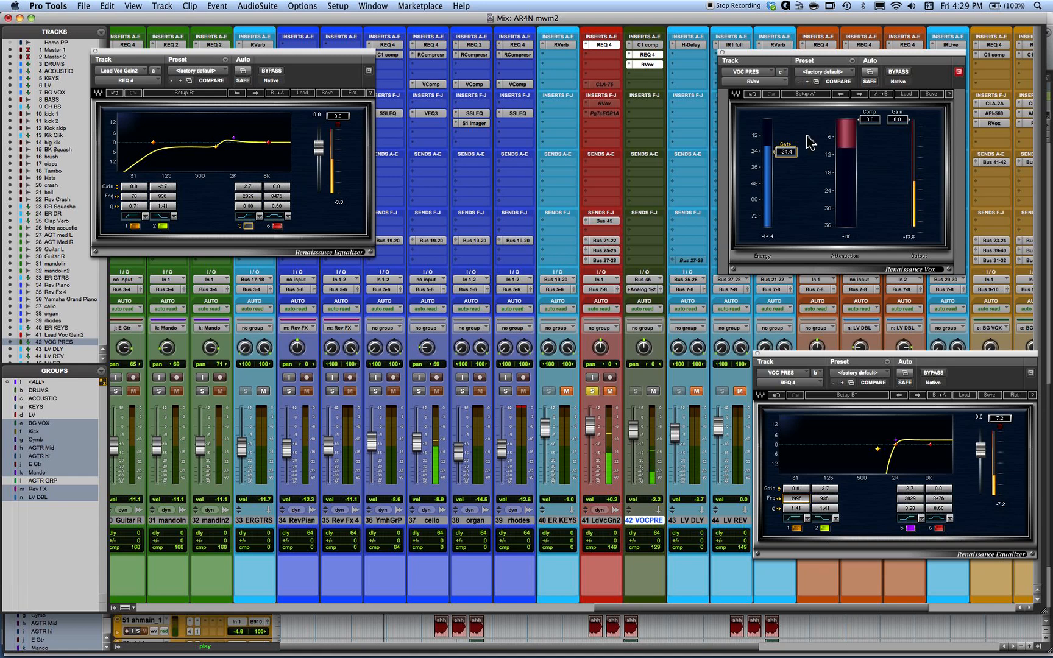
{"action": "left_click", "coordinate": [609, 393]}
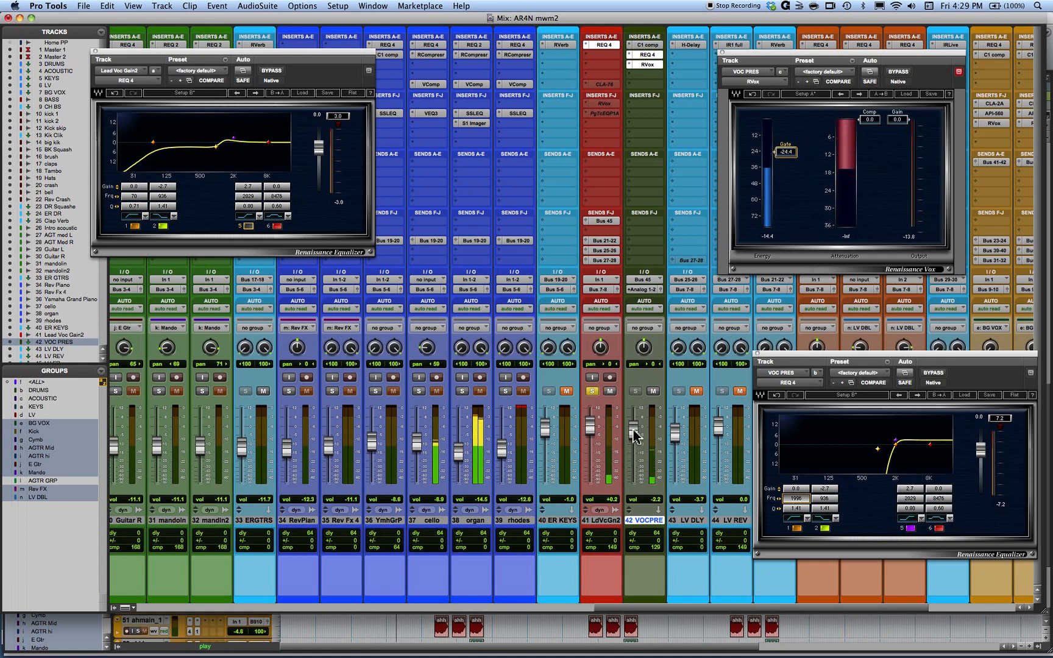
{"action": "left_click", "coordinate": [653, 391]}
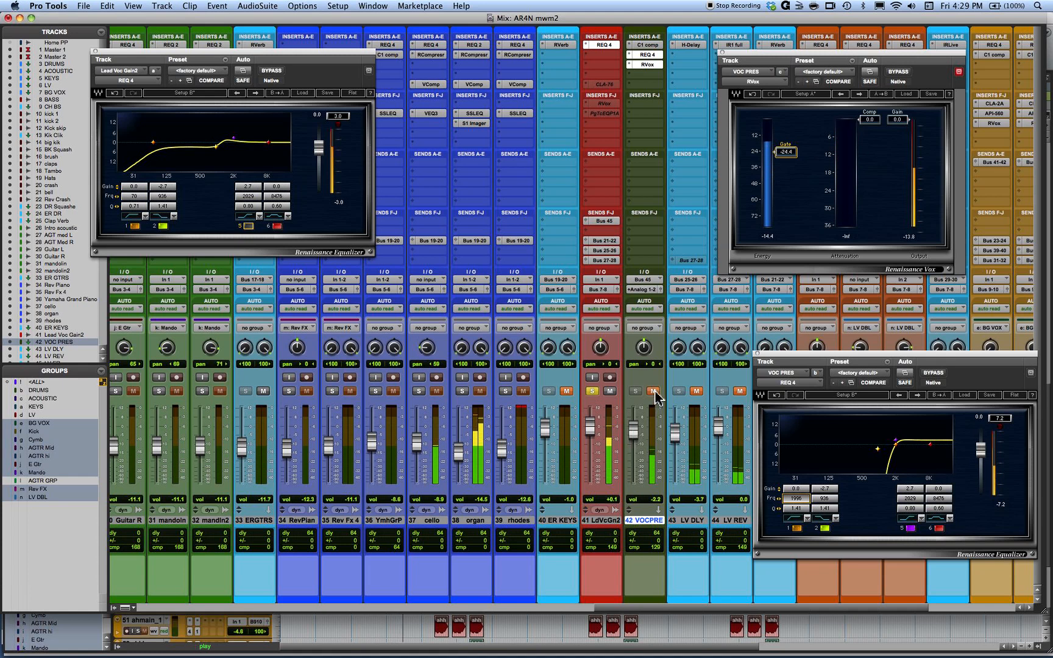
{"action": "left_click", "coordinate": [653, 391]}
- Raise the VOC PRES fader to 0.0 during playback, toggling its mute to judge the blend
{"action": "left_click_drag", "start_coordinate": [634, 430], "coordinate": [634, 424]}
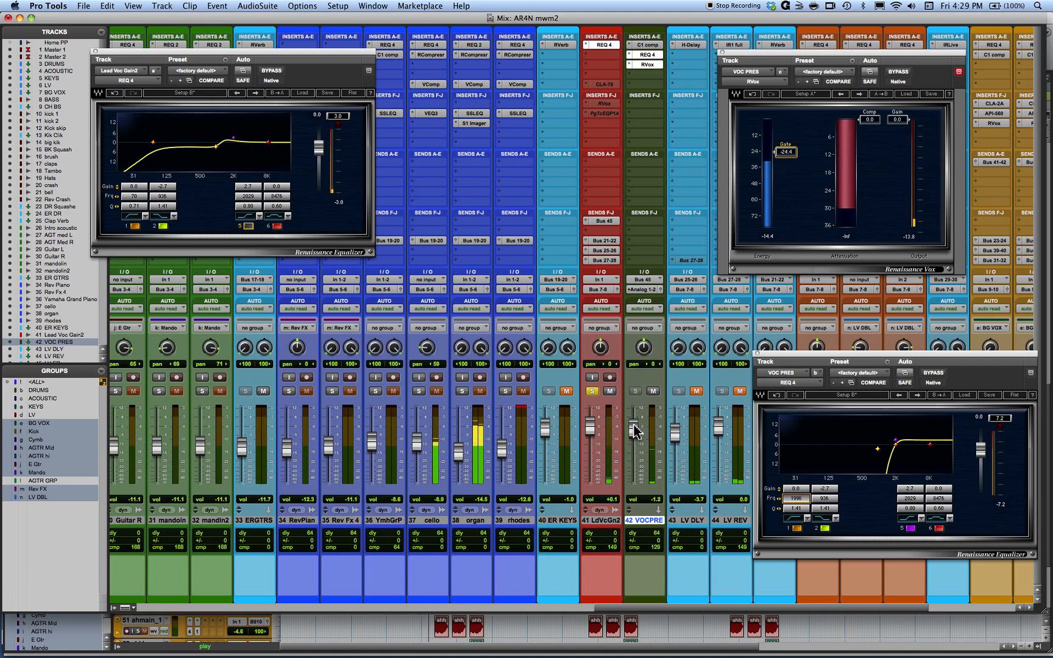
{"action": "left_click", "coordinate": [653, 391]}
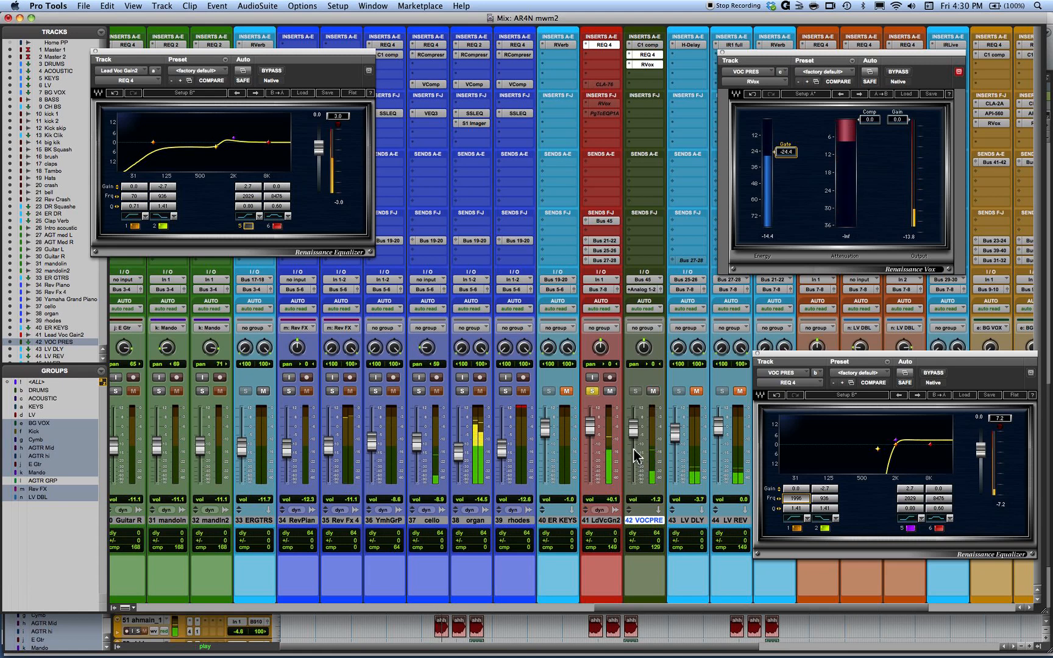
{"action": "left_click_drag", "start_coordinate": [634, 428], "coordinate": [634, 430]}
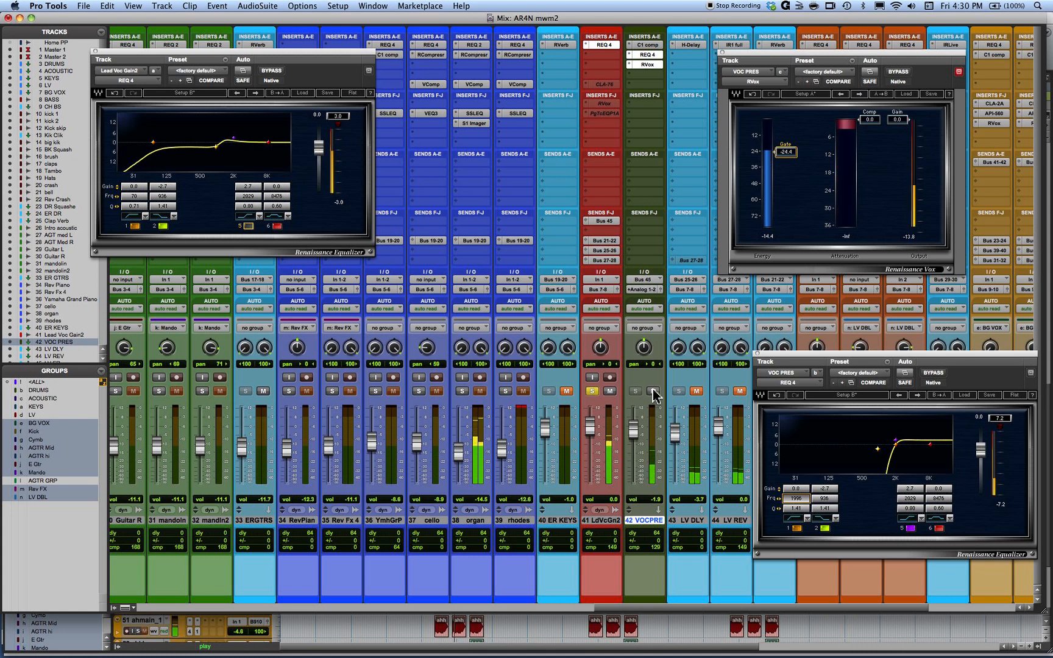
{"action": "left_click", "coordinate": [634, 434], "text": "alt"}
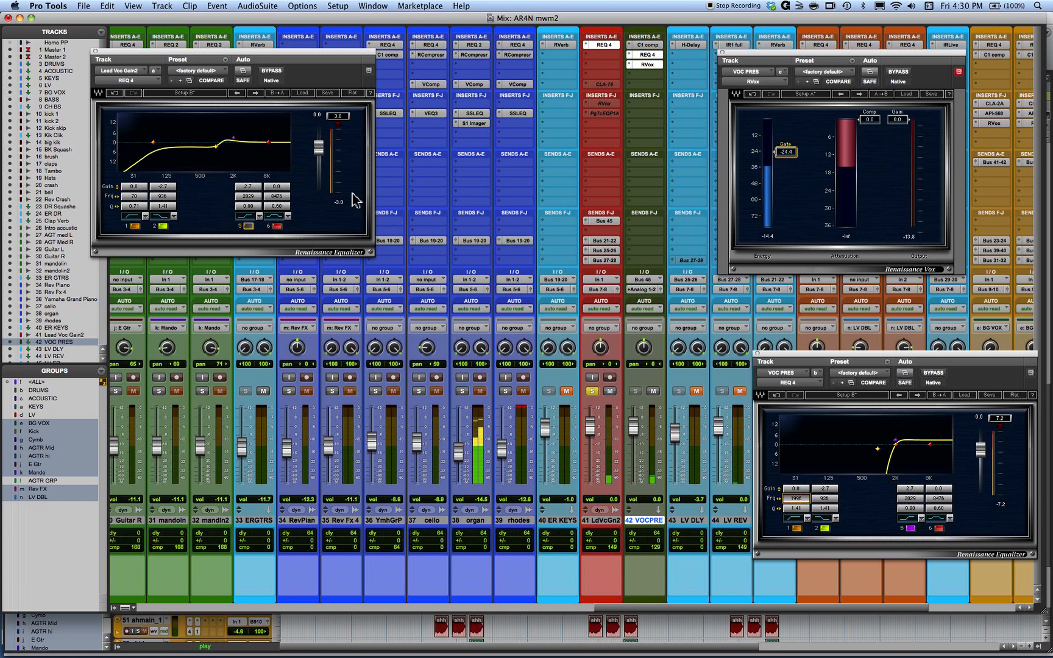
- Compare VOC PRES with the lead vocal's band 5 boost, and lower the VOC PRES REQ 4 band 1 high-pass frequency to 827
{"action": "left_click", "coordinate": [653, 392]}
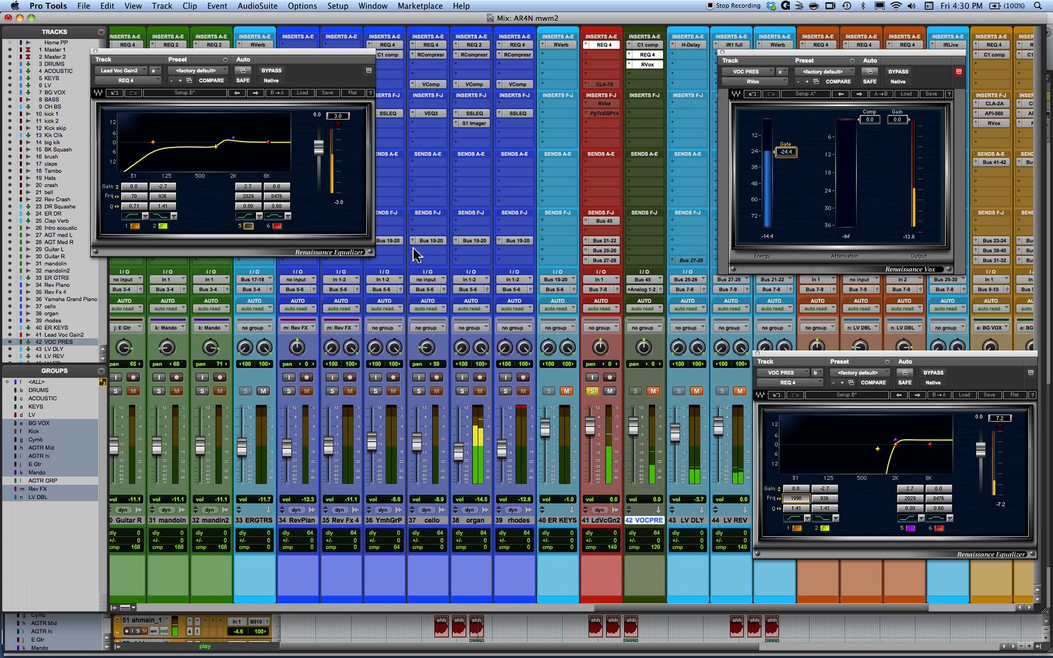
{"action": "left_click", "coordinate": [247, 226]}
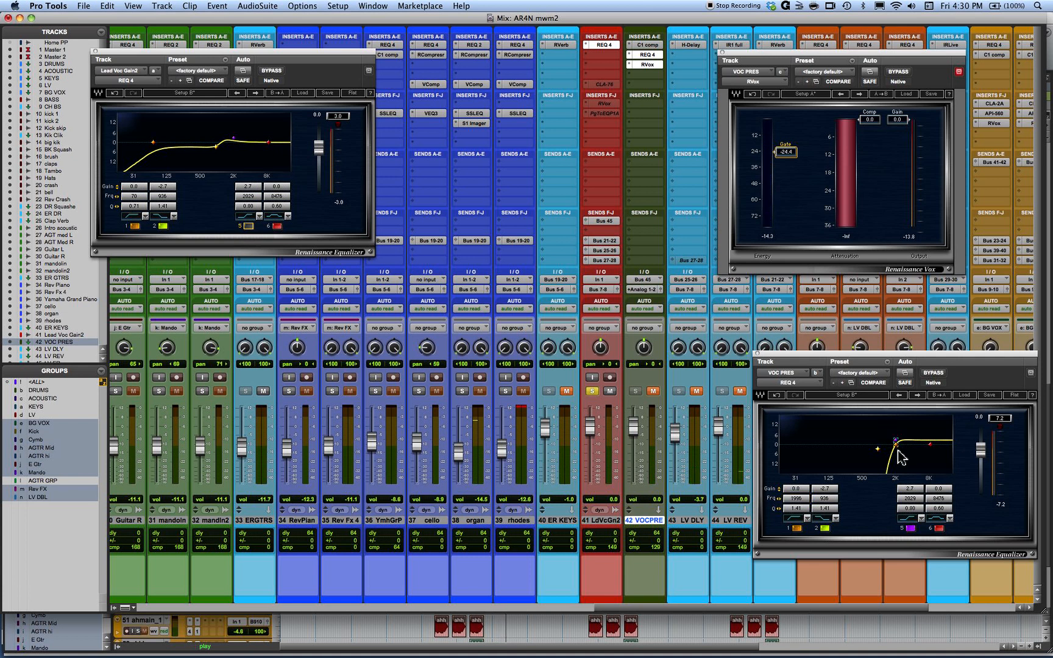
{"action": "left_click_drag", "start_coordinate": [796, 498], "coordinate": [773, 506]}
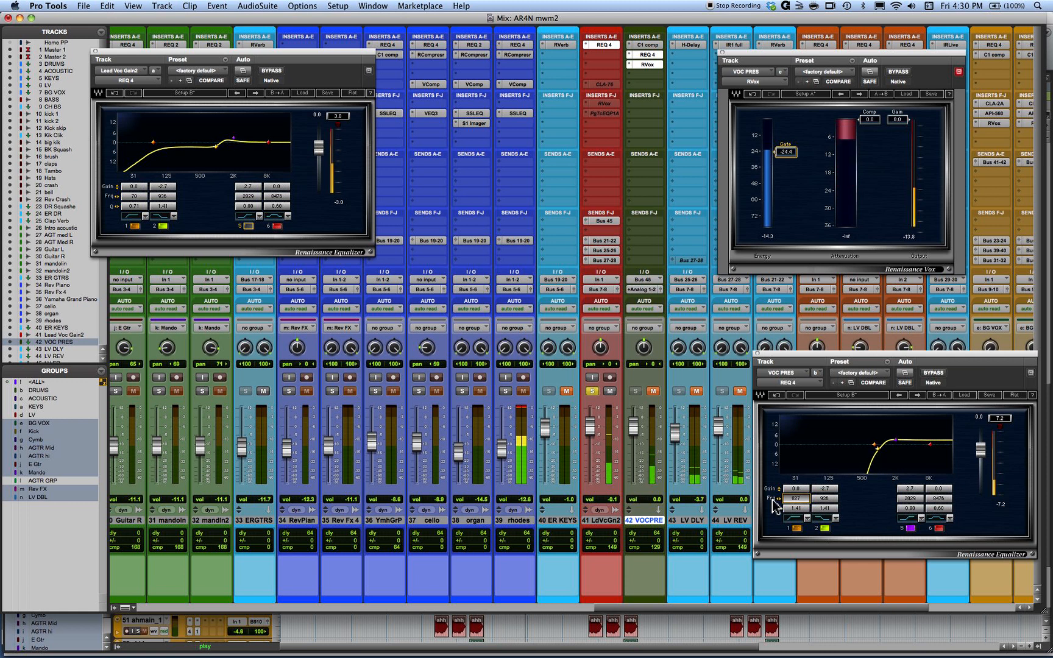
{"action": "left_click", "coordinate": [653, 392]}
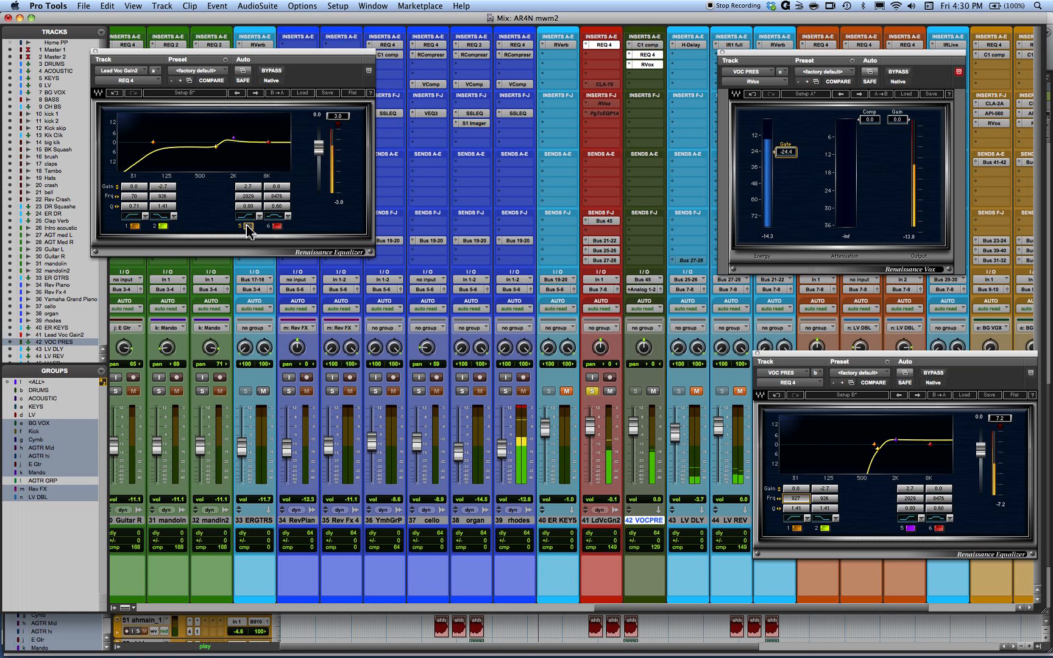
- Lower the VOC PRES fader to -4.3 and compare the track with the lead vocal REQ 4's band 5 boost
{"action": "left_click_drag", "start_coordinate": [633, 428], "coordinate": [634, 439]}
{"action": "left_click", "coordinate": [652, 393]}
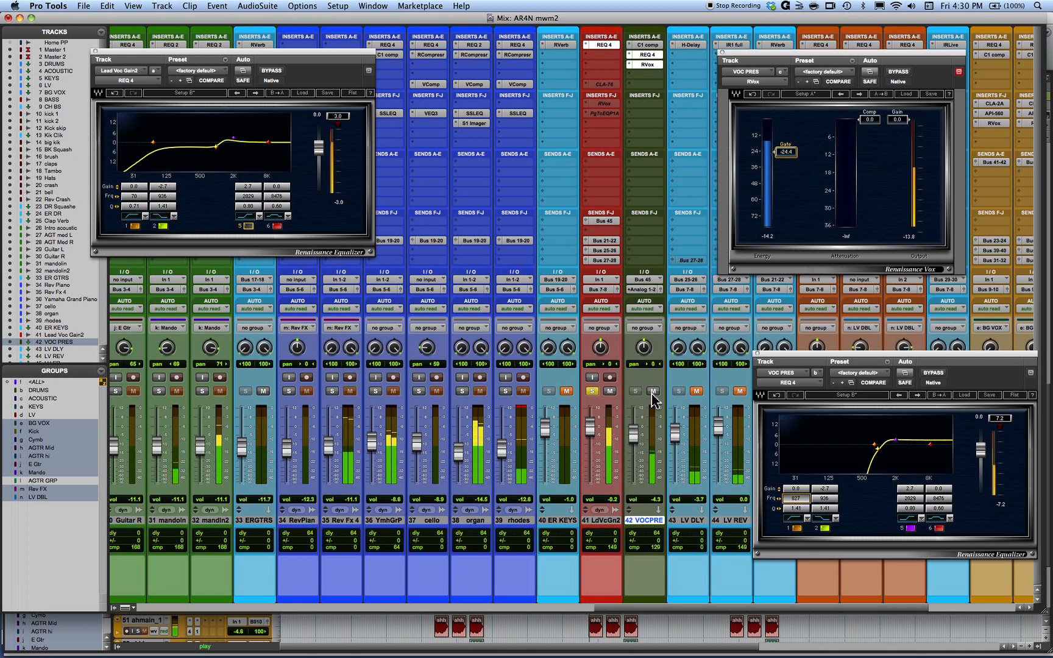
{"action": "left_click", "coordinate": [249, 226]}
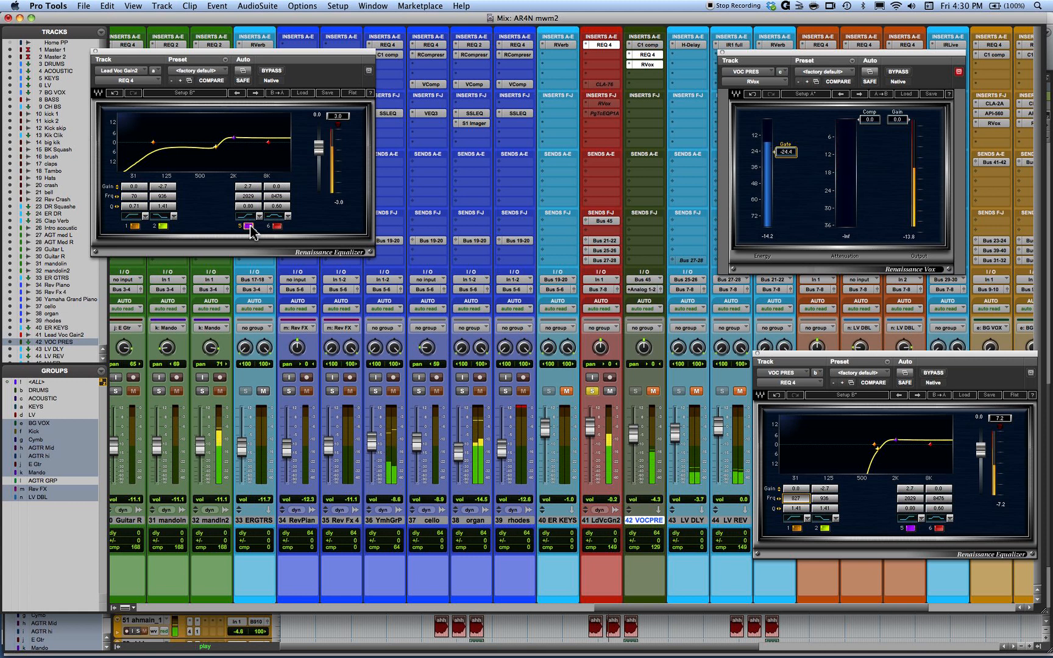
{"action": "left_click", "coordinate": [250, 226]}
{"action": "left_click", "coordinate": [653, 391]}
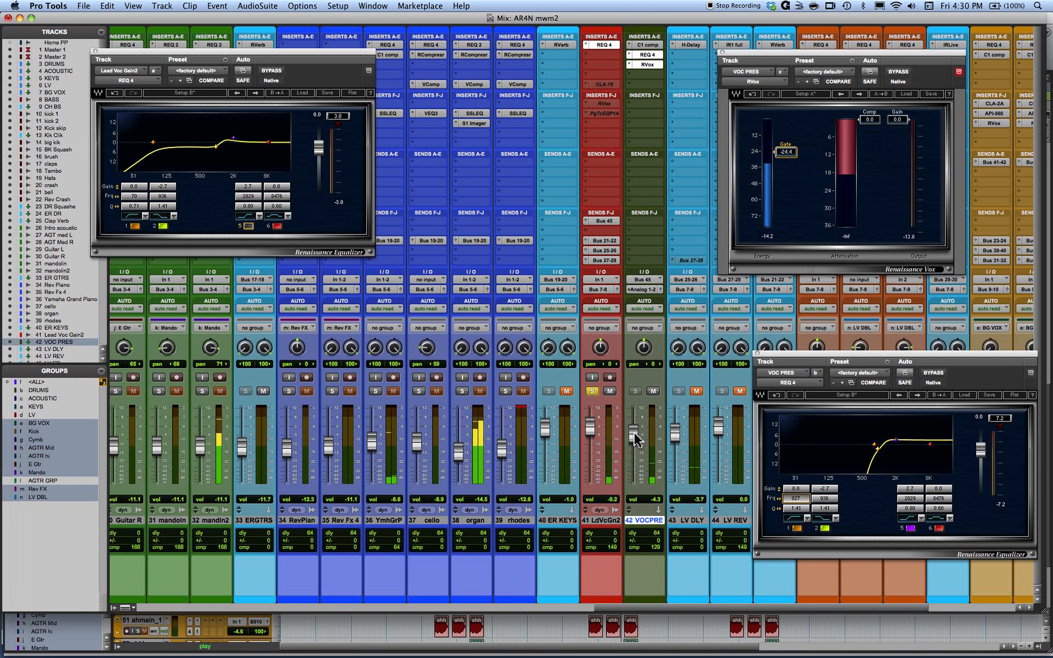
- Set the VOC PRES fader to -4.9 and its RVox gate threshold to -22.8, dismissing the drive error and restarting playback
{"action": "left_click_drag", "start_coordinate": [634, 432], "coordinate": [634, 434]}
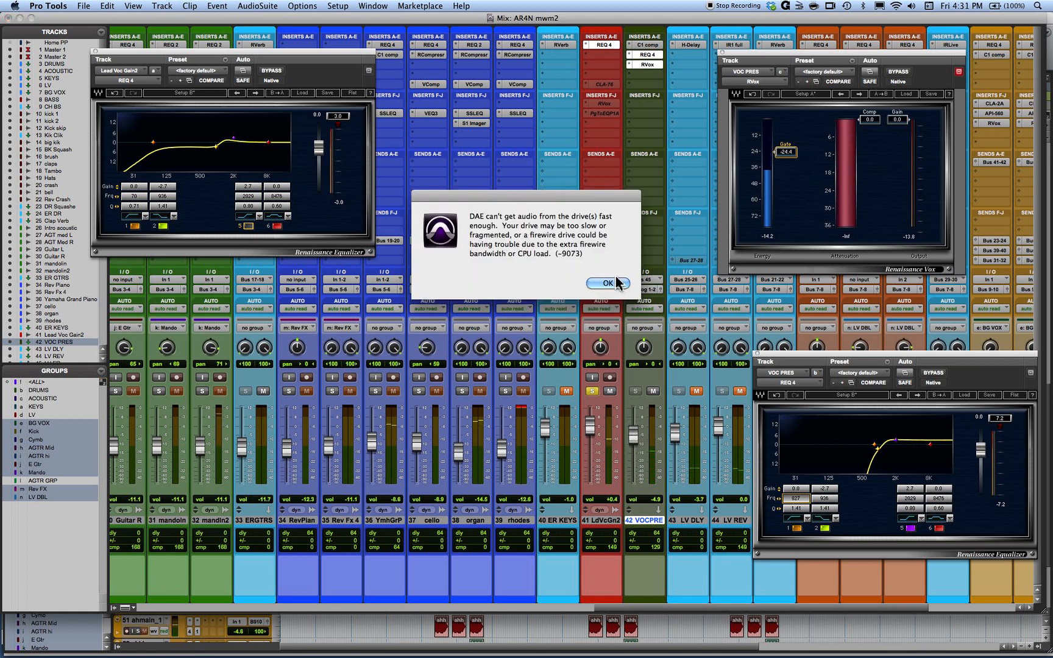
{"action": "left_click", "coordinate": [619, 283]}
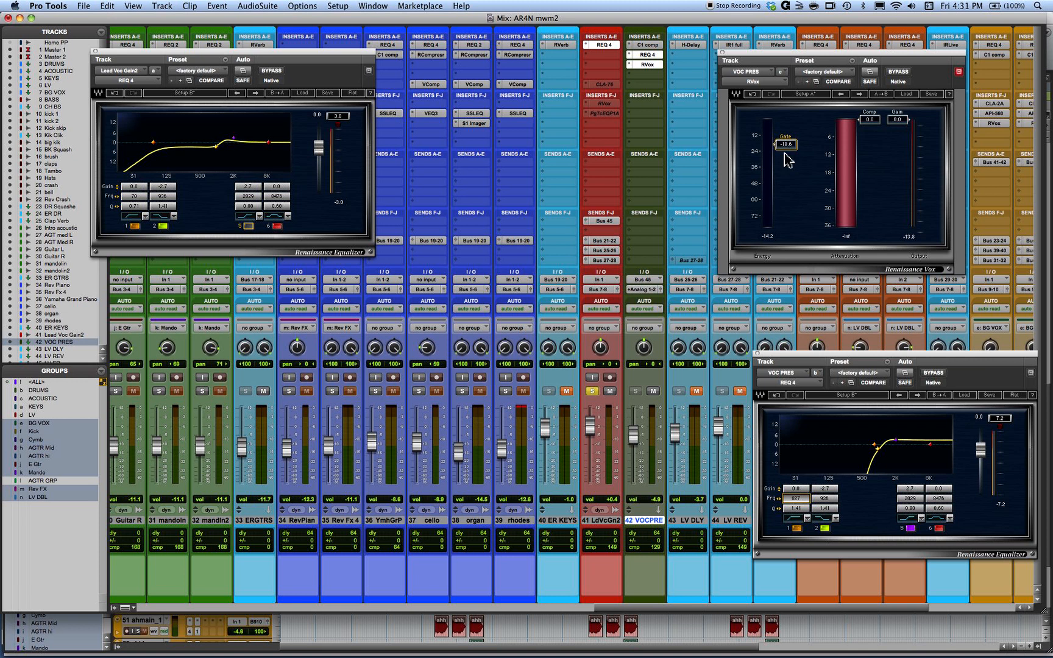
{"action": "left_click_drag", "start_coordinate": [784, 159], "coordinate": [784, 153]}
{"action": "key", "text": "space"}
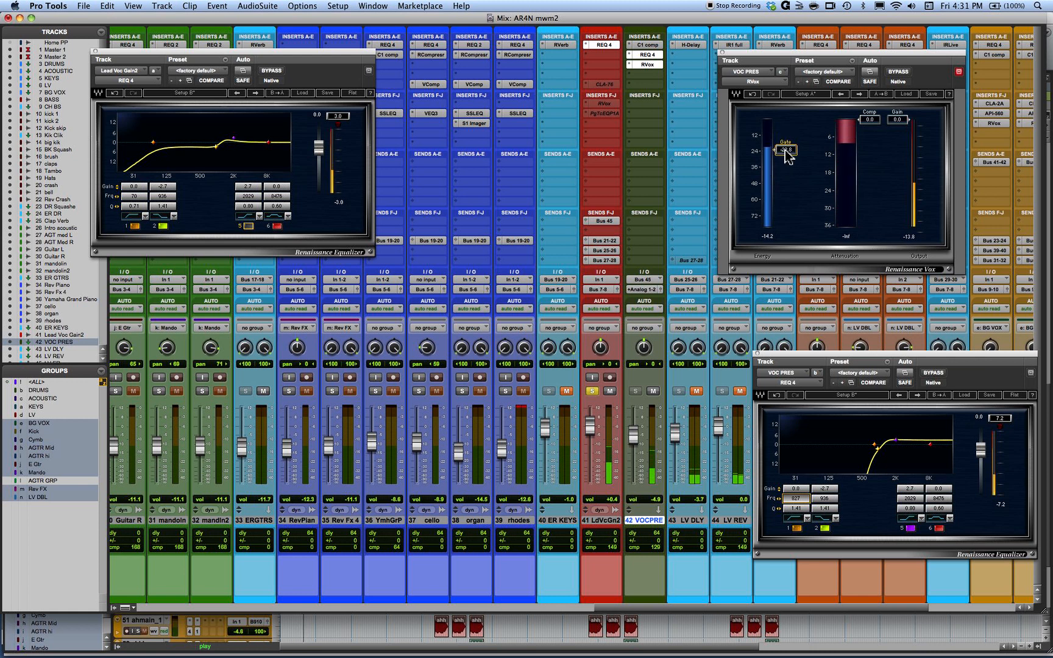
{"action": "left_click_drag", "start_coordinate": [785, 148], "coordinate": [786, 153]}
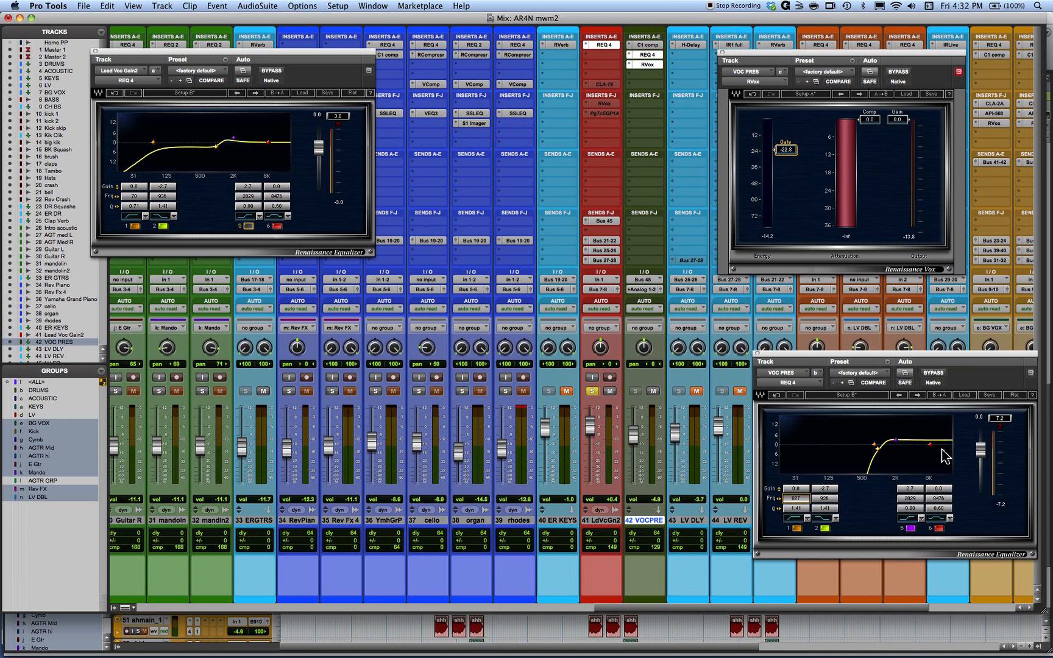
- Make band 6 of the VOC PRES REQ 4 a low-pass filter at 14672 and set the track's fader to -3.1
{"action": "left_click", "coordinate": [938, 519]}
{"action": "left_click", "coordinate": [940, 520]}
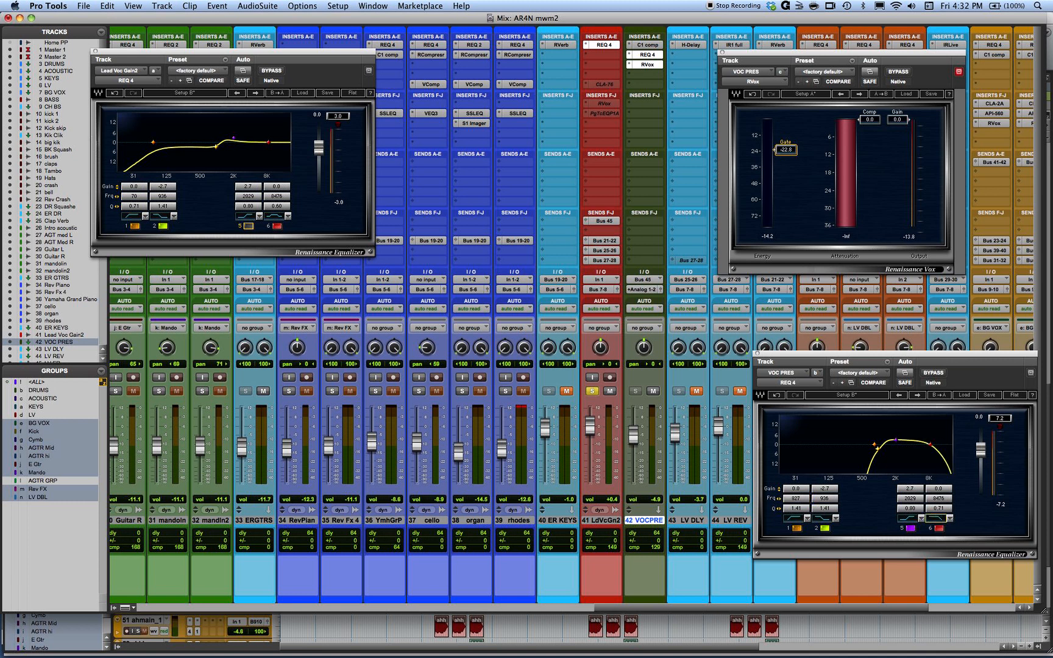
{"action": "mouse_move", "coordinate": [938, 498]}
{"action": "left_mouse_down"}
{"action": "mouse_move", "coordinate": [952, 498]}
{"action": "mouse_move", "coordinate": [938, 498]}
{"action": "left_mouse_up"}
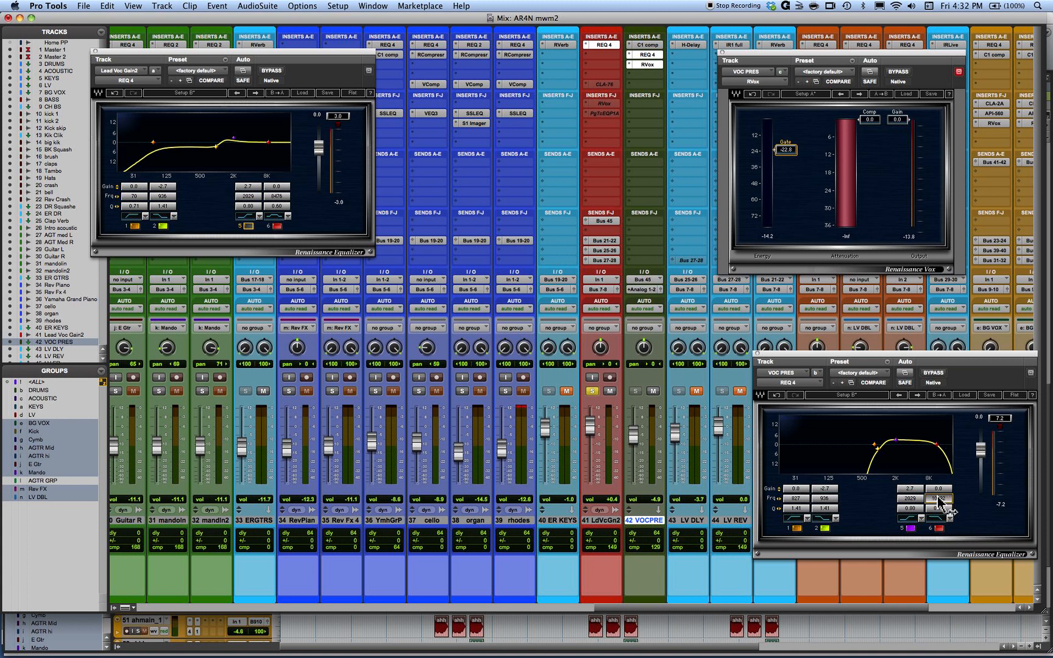
{"action": "key", "text": "space"}
{"action": "left_click_drag", "start_coordinate": [634, 437], "coordinate": [637, 437]}
{"action": "left_click_drag", "start_coordinate": [938, 498], "coordinate": [917, 498]}
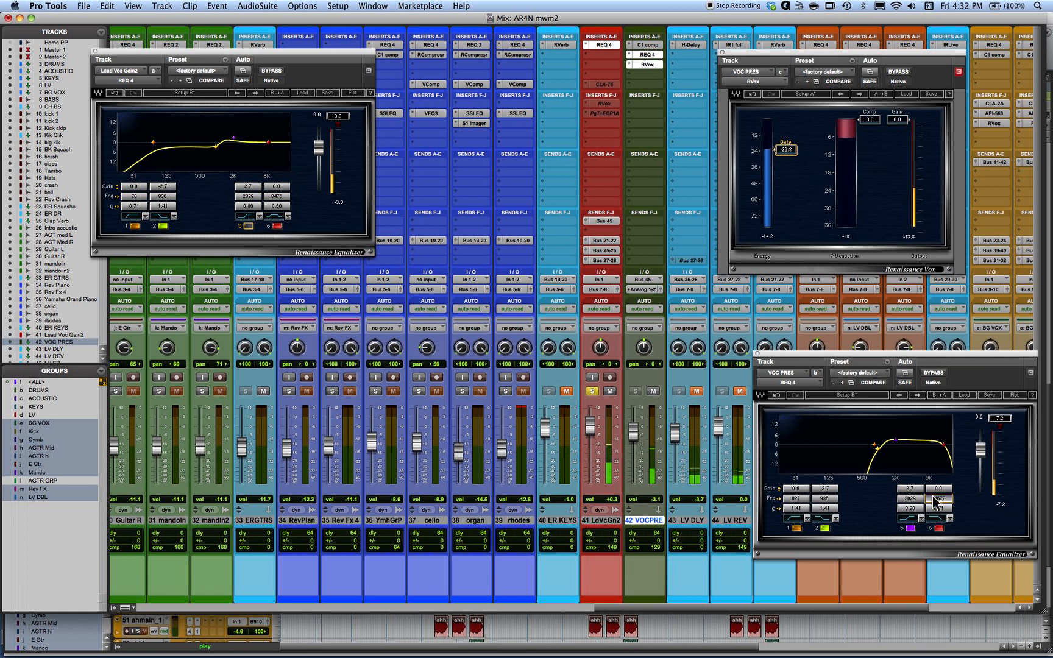
- Check the low-pass band off and on, set its frequency to 15657, and raise the VOC PRES fader to -1.6
{"action": "left_click", "coordinate": [938, 529]}
{"action": "left_click", "coordinate": [939, 529]}
{"action": "left_click_drag", "start_coordinate": [940, 499], "coordinate": [942, 496]}
{"action": "left_click_drag", "start_coordinate": [631, 432], "coordinate": [631, 429]}
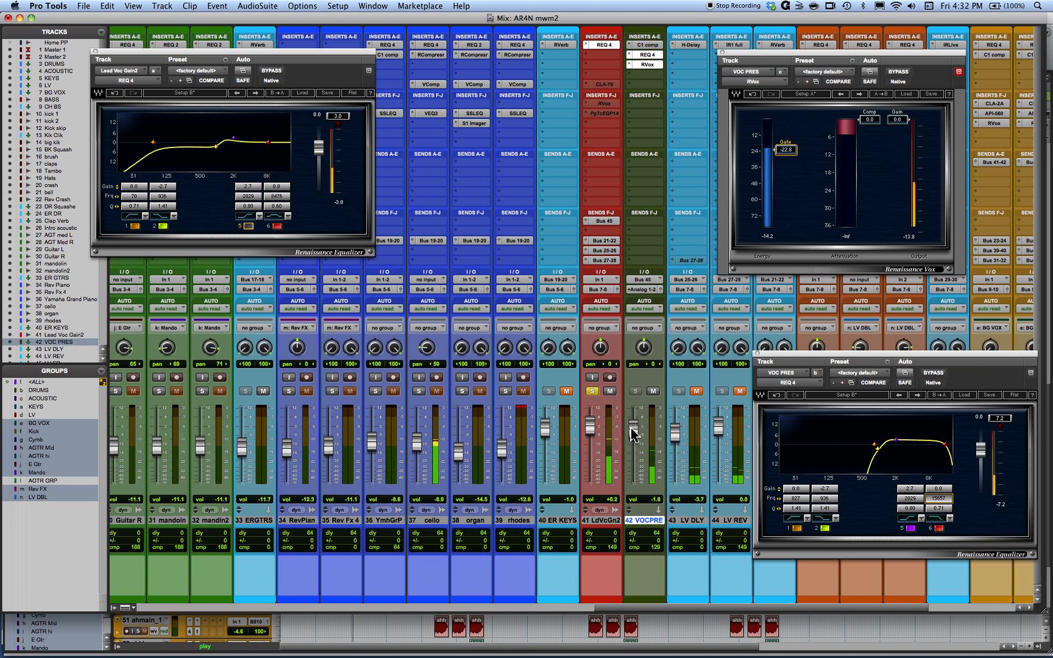
- Compare VOC PRES with the lead vocal's band 5 boost once more and set the VOC PRES fader to -1.2
{"action": "left_click", "coordinate": [653, 391]}
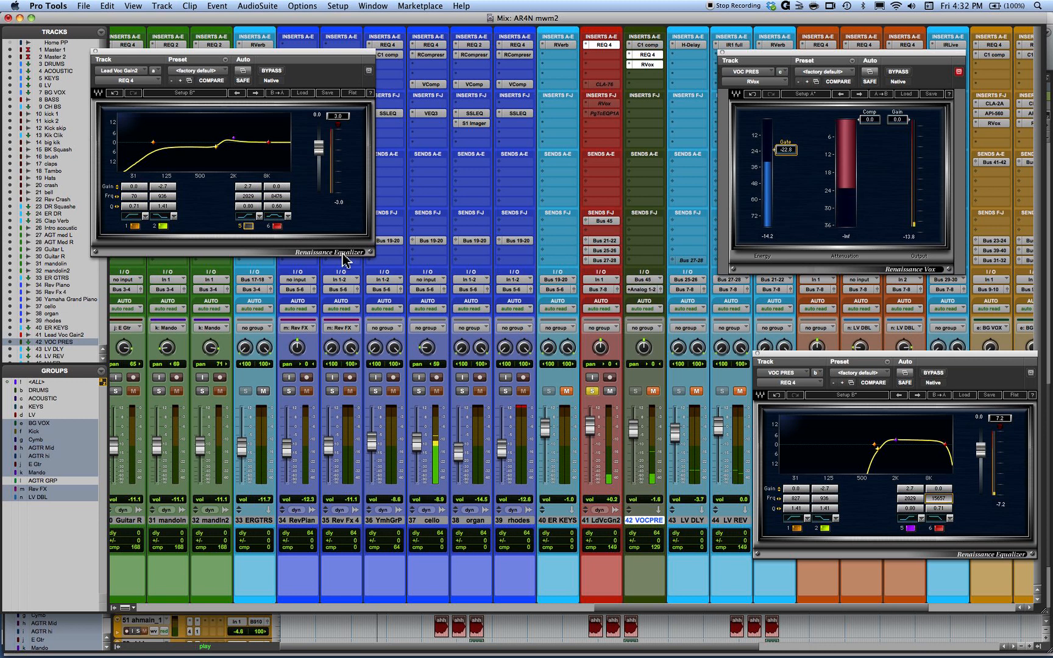
{"action": "left_click", "coordinate": [248, 226]}
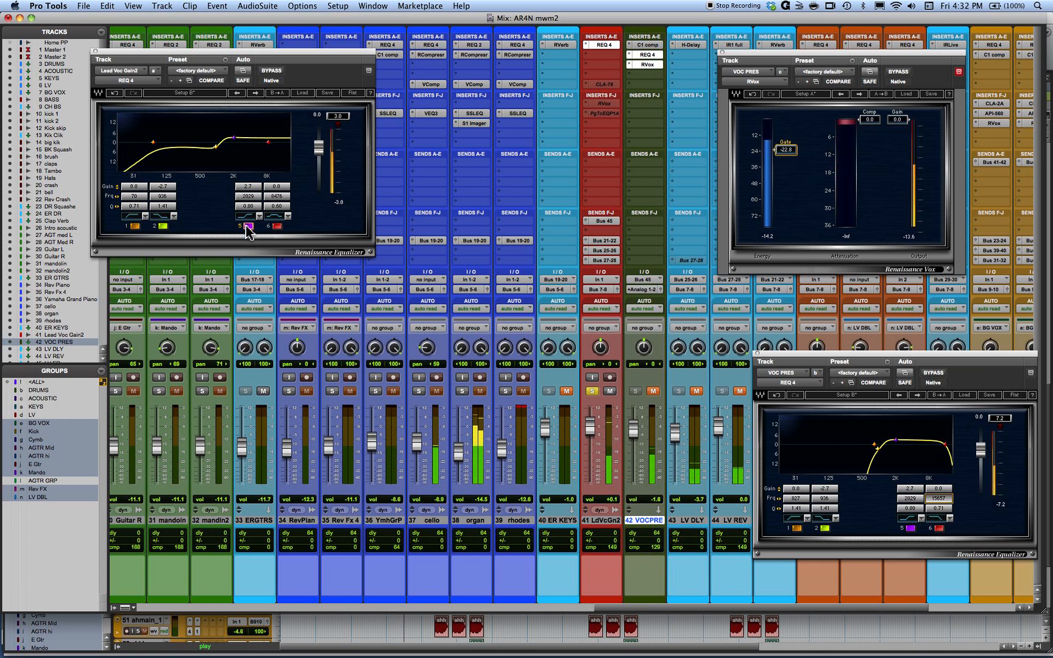
{"action": "left_click", "coordinate": [247, 227]}
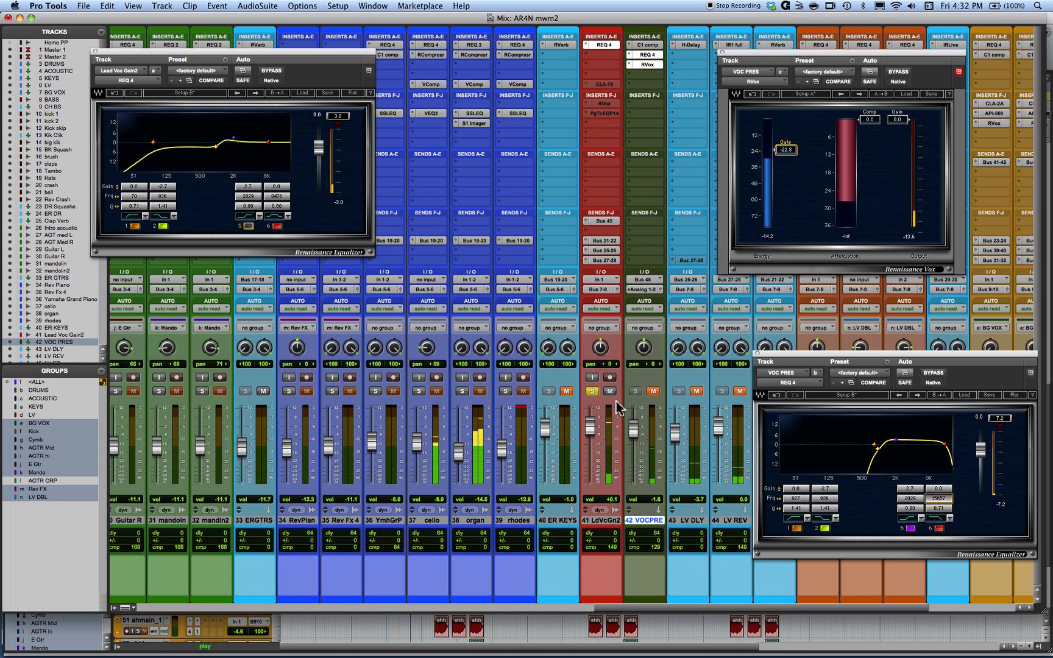
{"action": "left_click", "coordinate": [652, 391]}
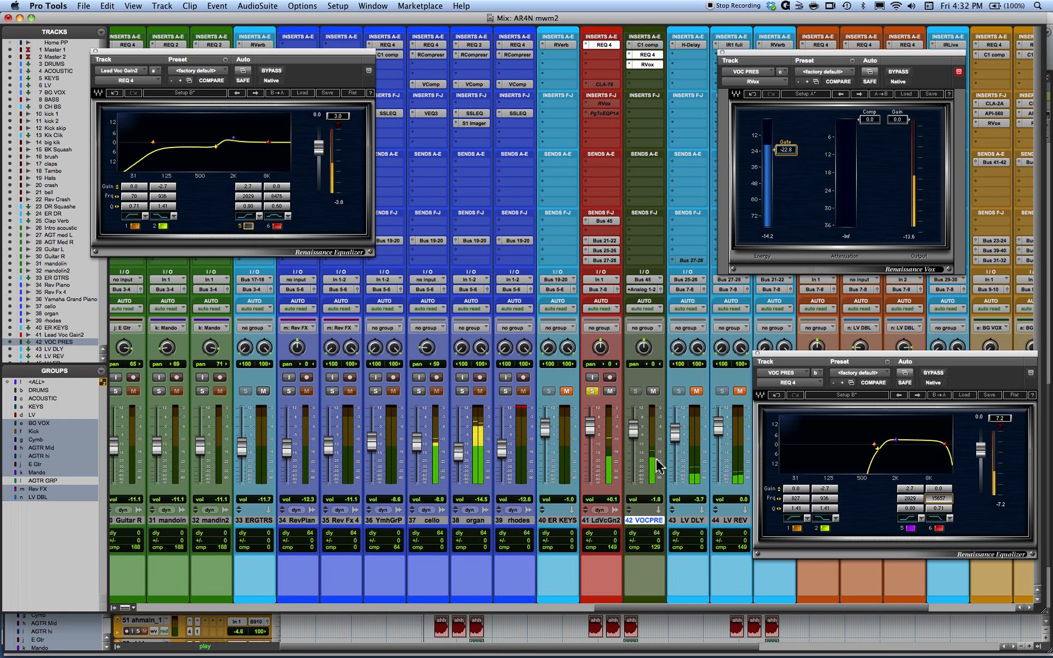
{"action": "left_click_drag", "start_coordinate": [636, 434], "coordinate": [636, 433]}
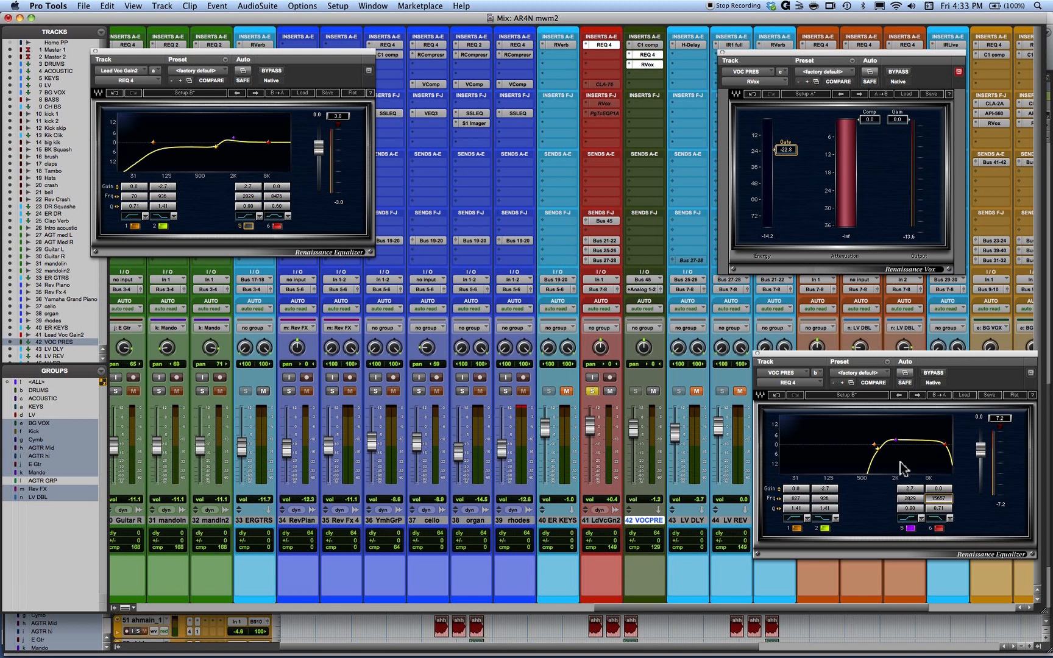
- Switch to Microsoft PowerPoint and start the slide show of the vocal presence mixing tip
{"action": "key", "text": "super+Tab"}
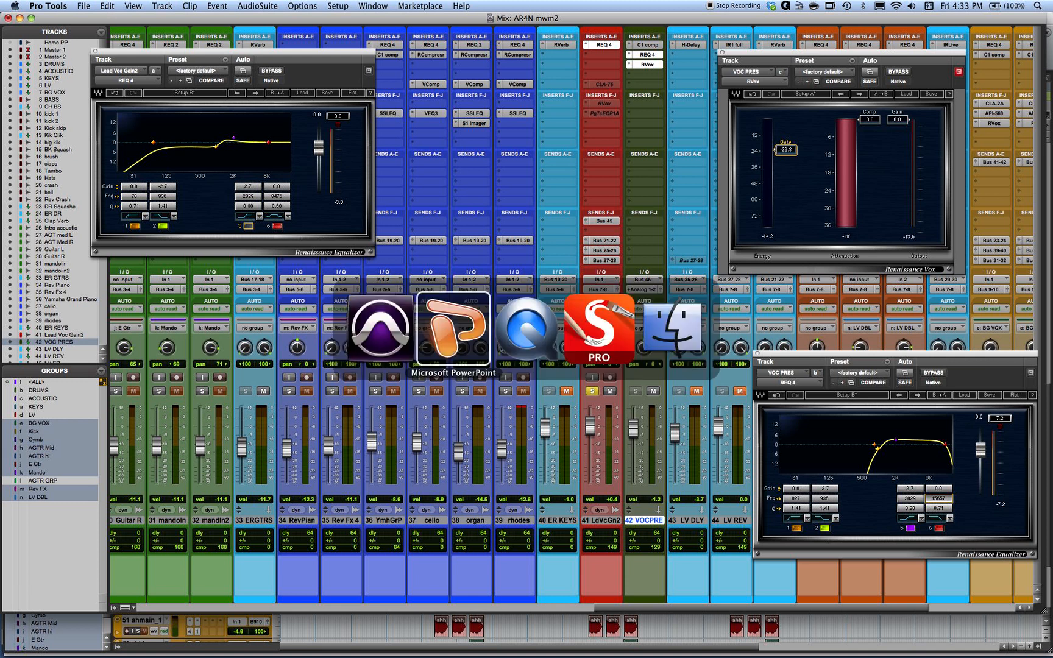
{"action": "key", "text": "super+shift+Return"}
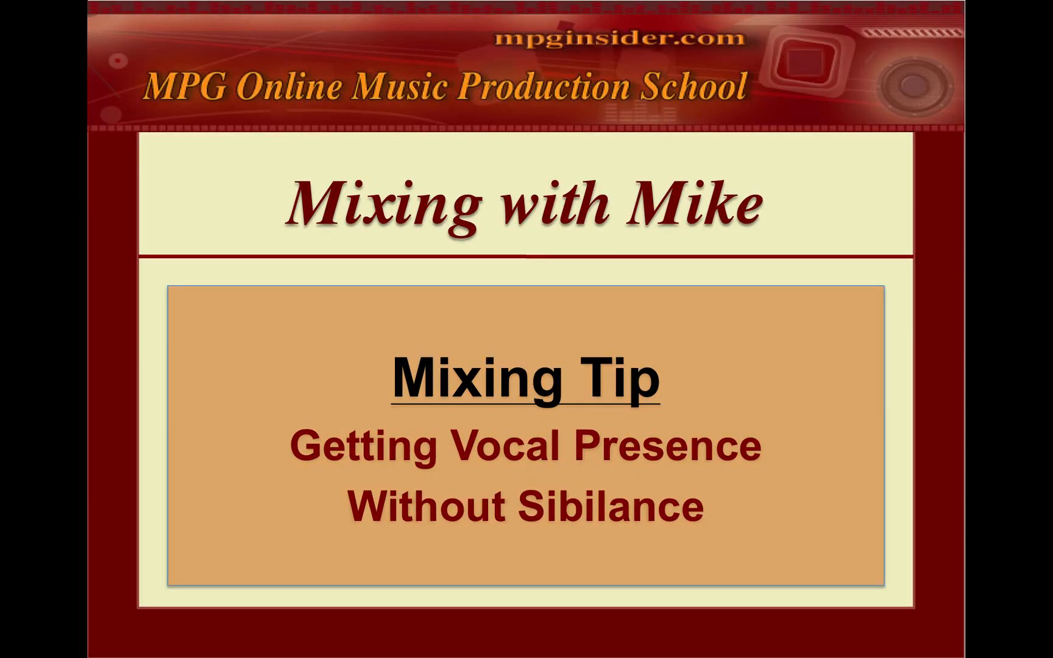